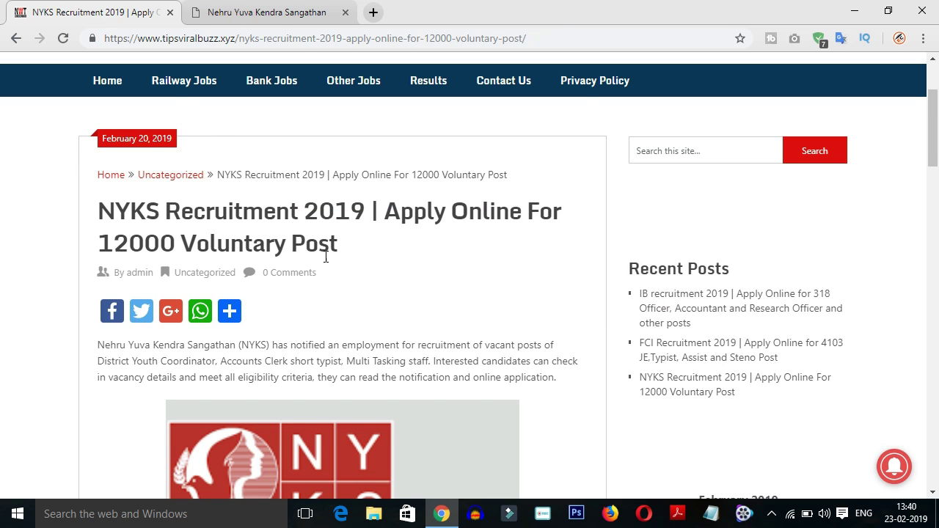
scroll(334, 254, "down", 2)
scroll(337, 255, "down", 5)
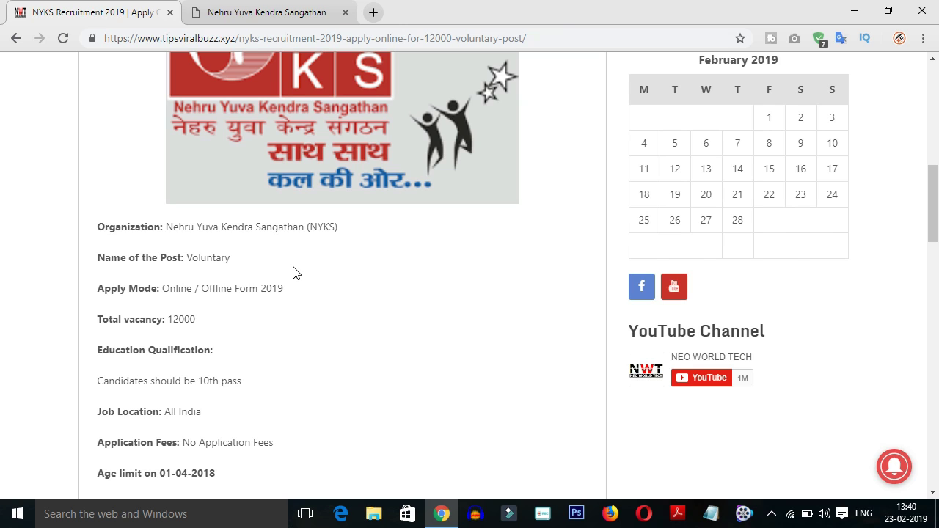
scroll(292, 275, "down", 1)
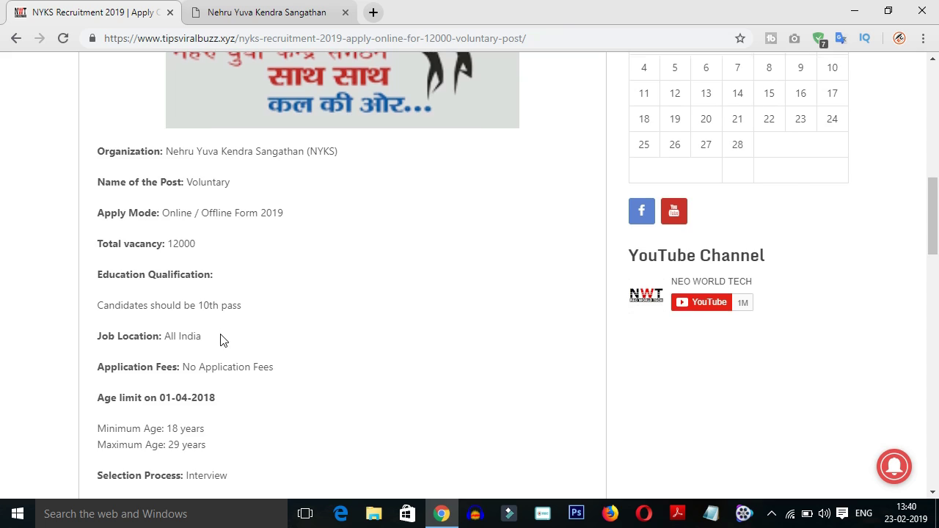
scroll(222, 339, "down", 1)
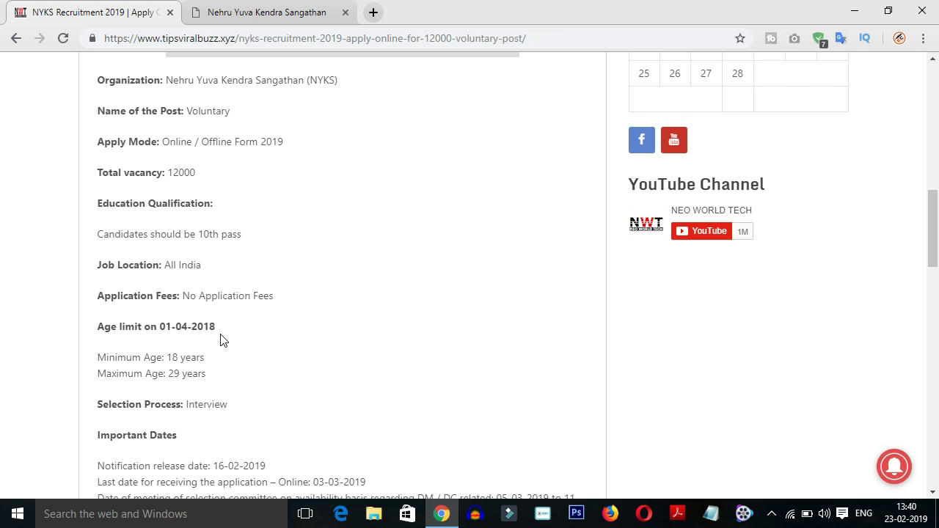
scroll(222, 339, "down", 1)
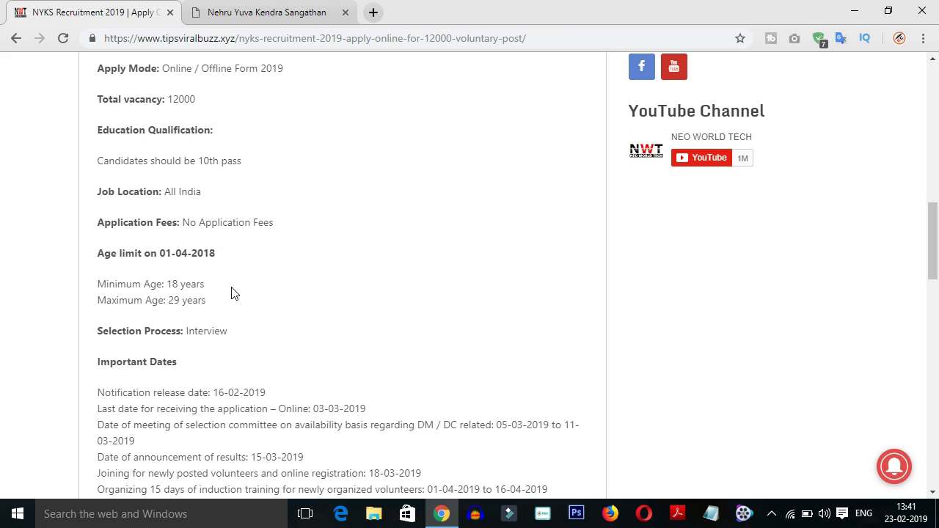
scroll(233, 293, "down", 1)
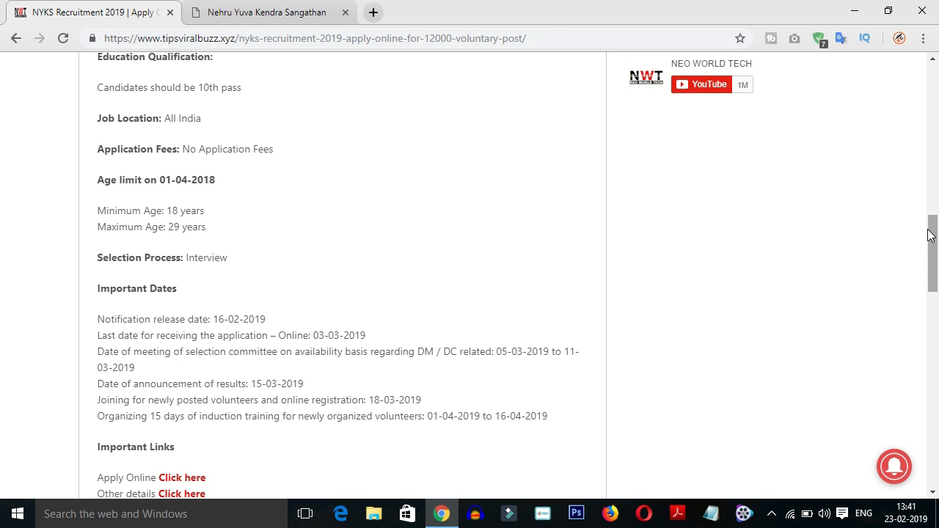
left_click_drag(930, 232, 936, 113)
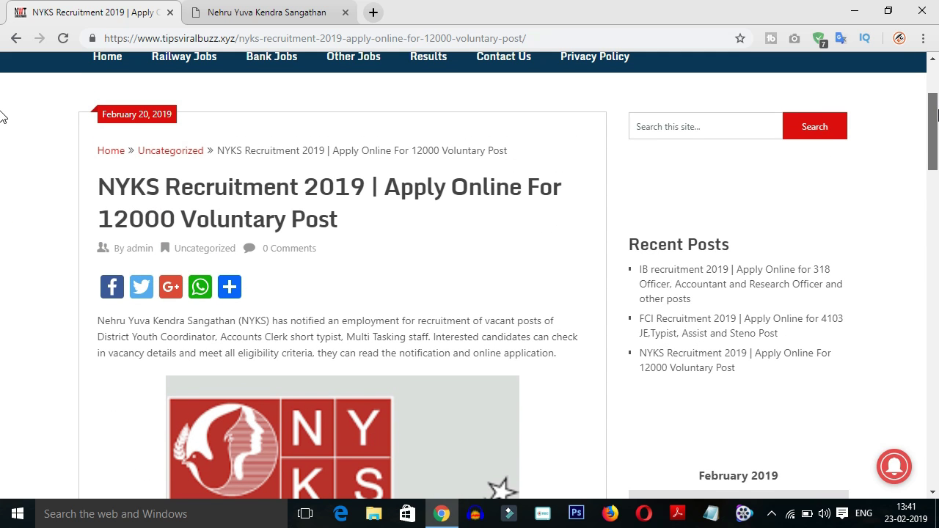
On the NYKS site, go through NYV Application / Guideline and Apply for NYV Selection to Fill Form Online
left_click(234, 22)
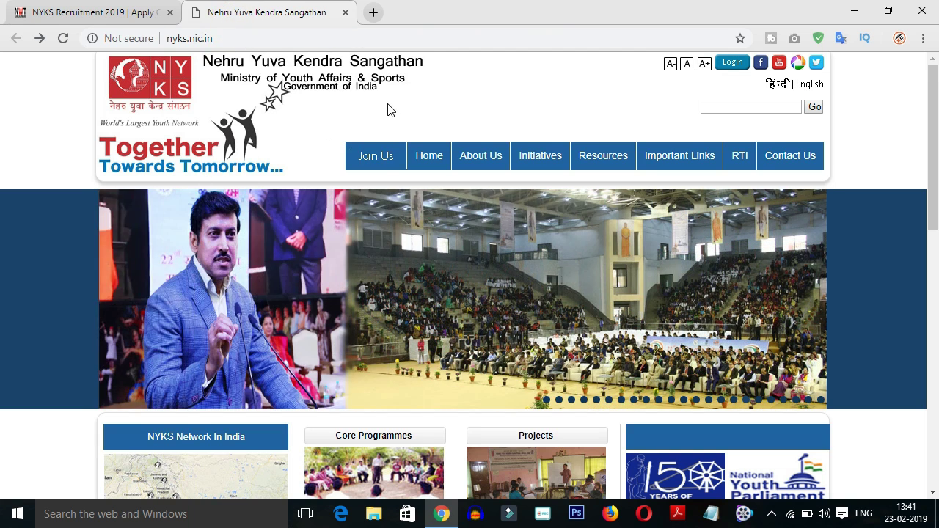
scroll(690, 401, "down", 3)
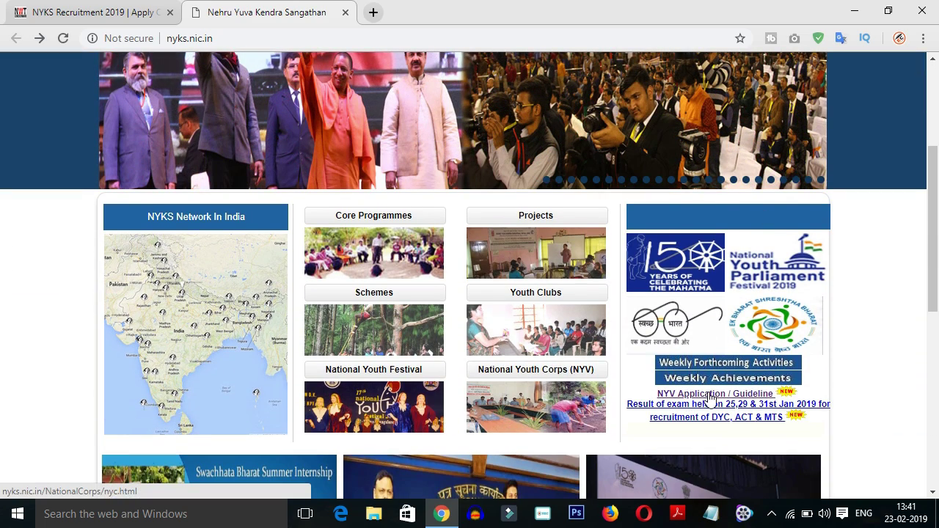
left_click(710, 396)
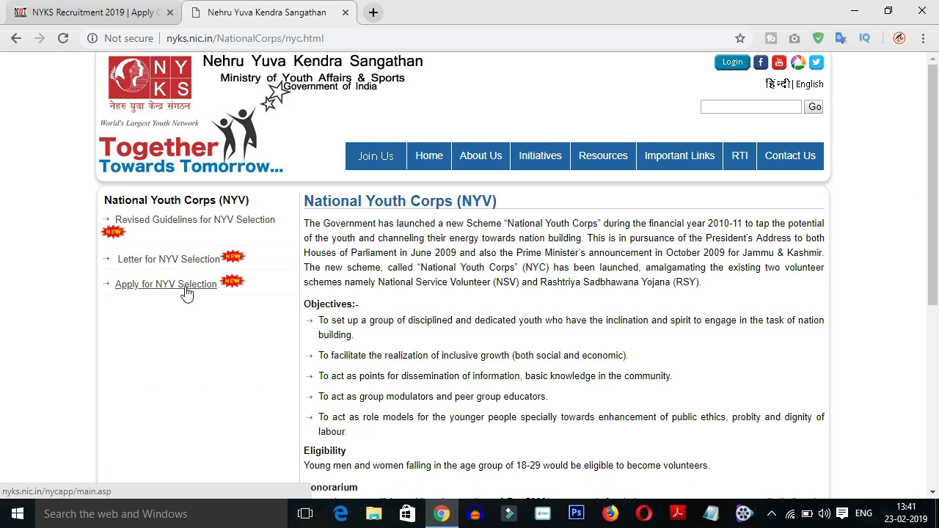
left_click(183, 291)
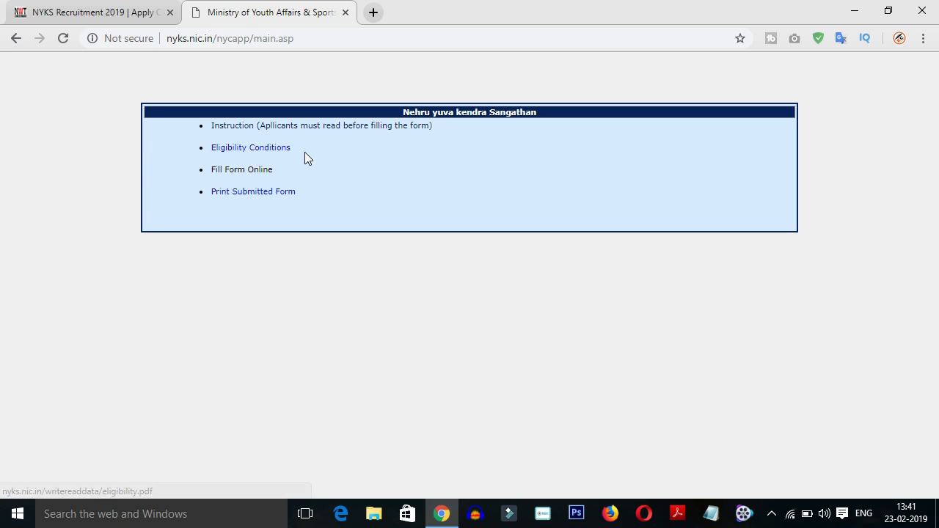
left_click(211, 153)
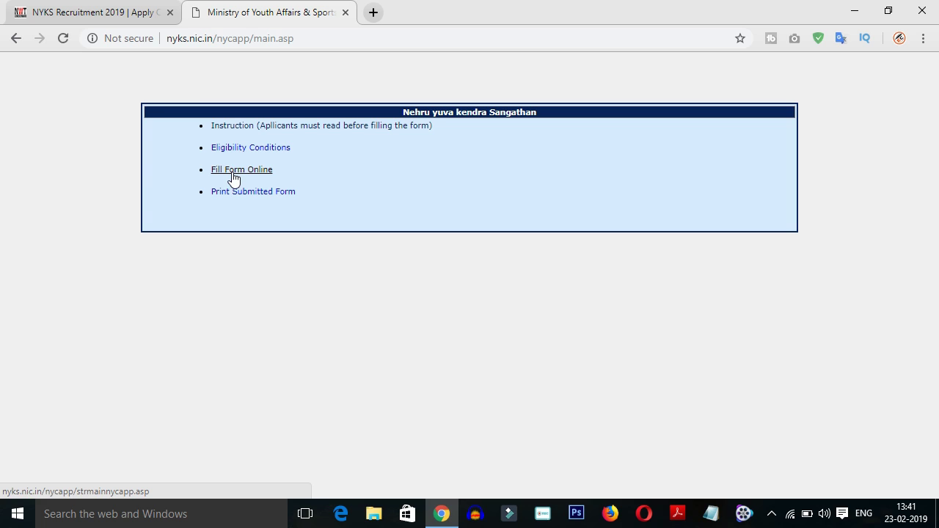
left_click(234, 176)
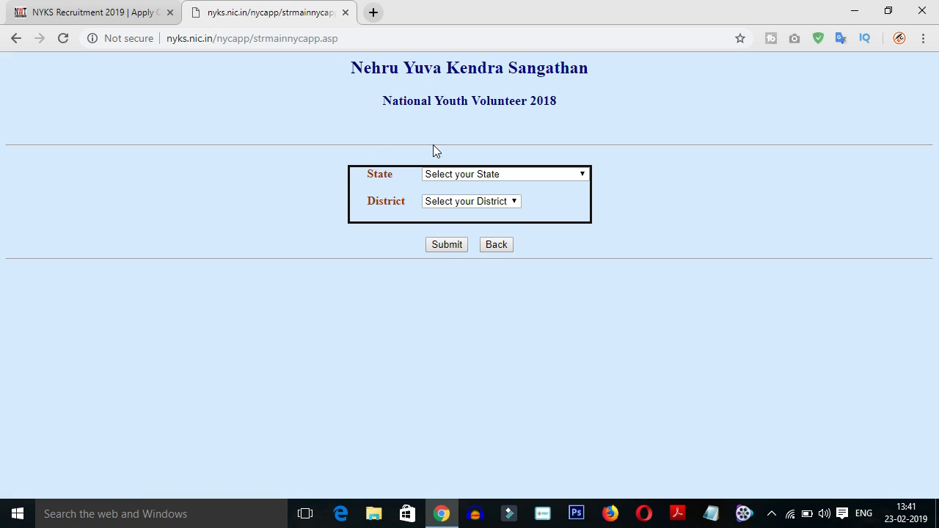
Select ANDHRA PRADESH as state and West Godavari as district, then submit
left_click(450, 180)
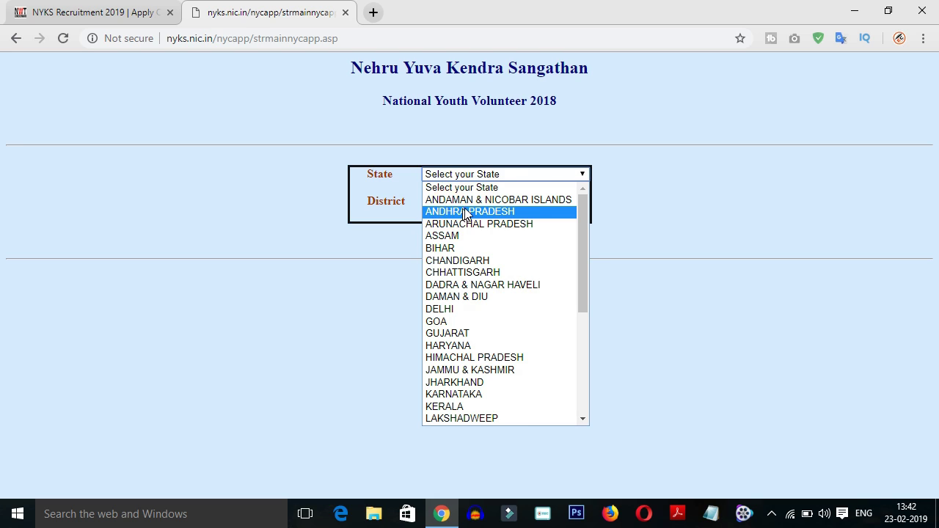
left_click(464, 214)
left_click(456, 204)
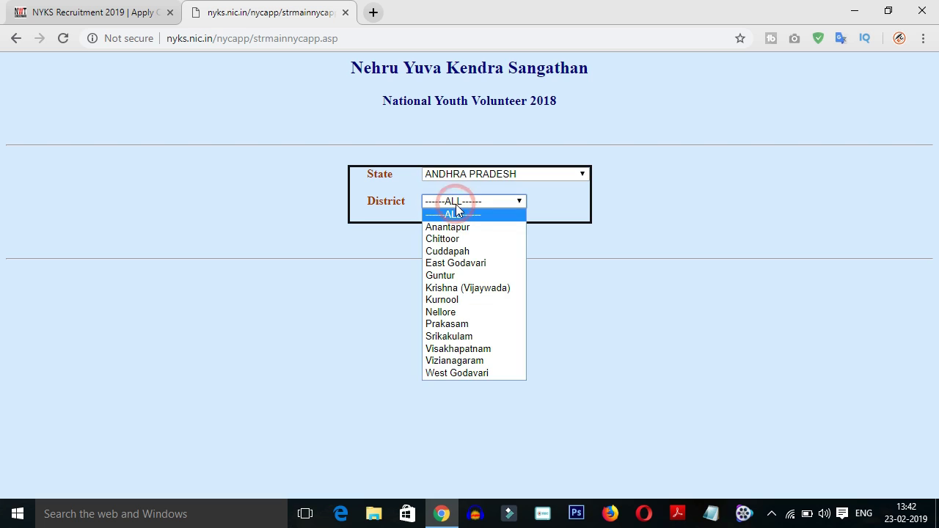
left_click(445, 374)
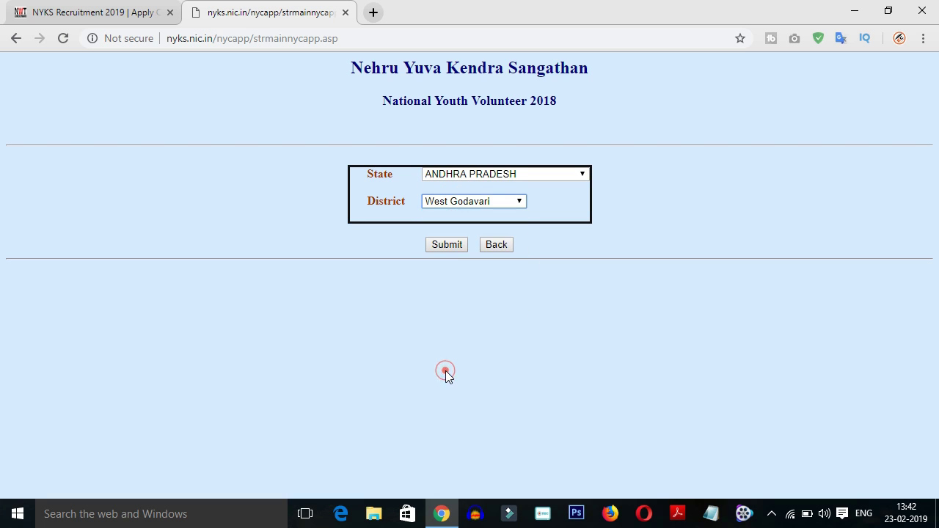
left_click(443, 246)
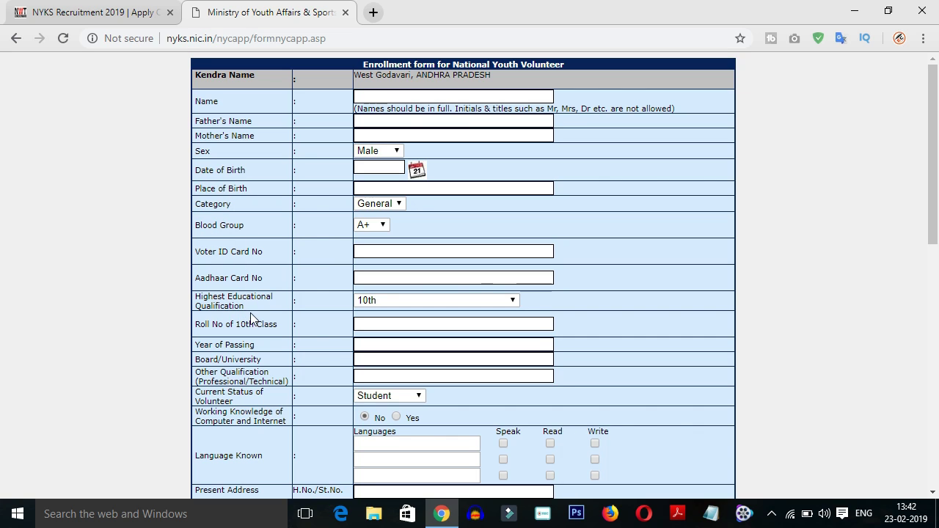
Fill in the applicant's name, father's name and mother's name
left_click(372, 94)
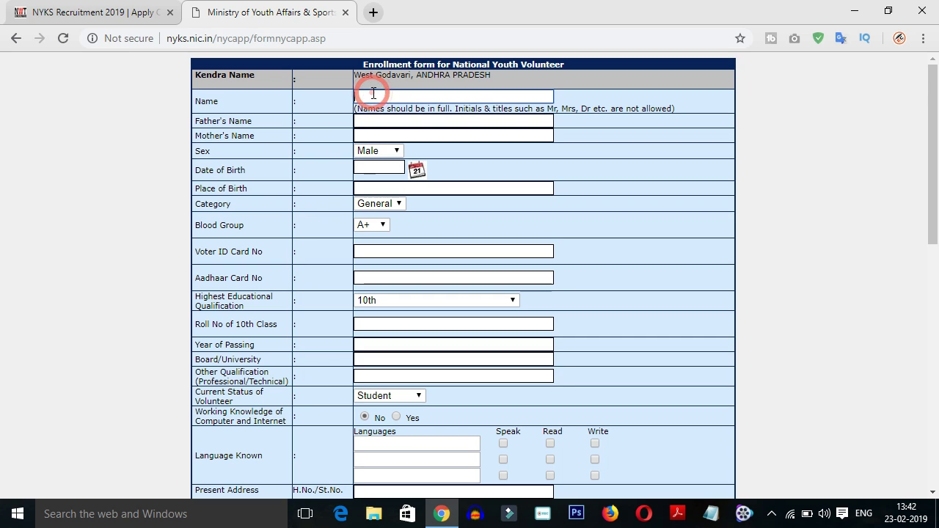
type("EDU")
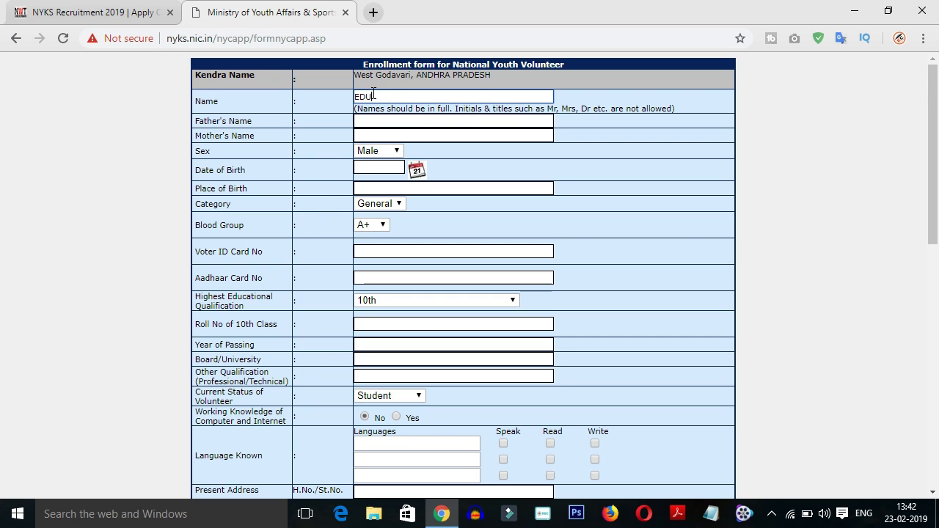
type("CATION CONCEPTS")
left_click(374, 121)
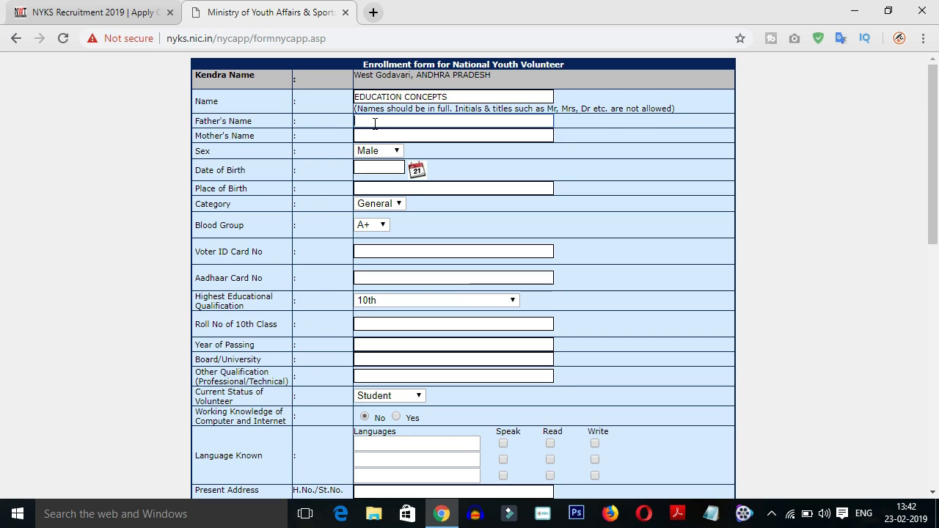
type("XXXX")
left_click(362, 134)
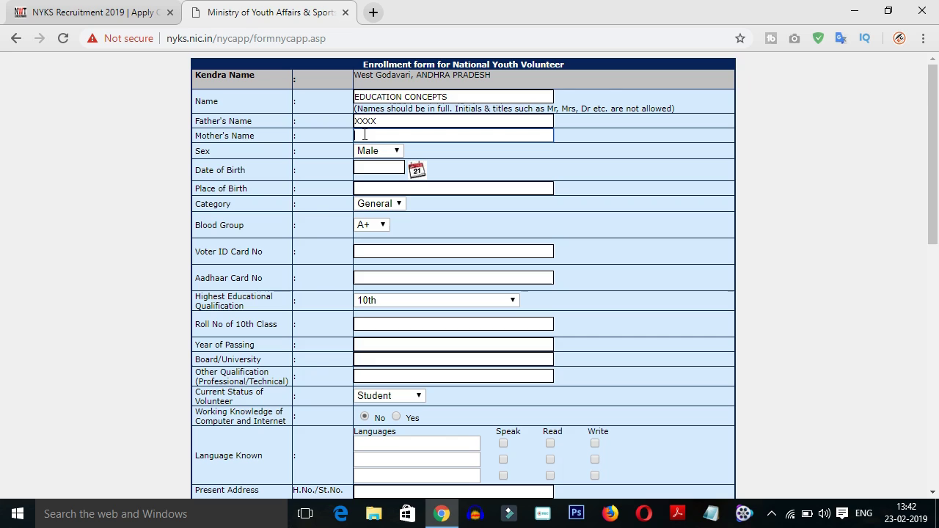
type("DFGCG")
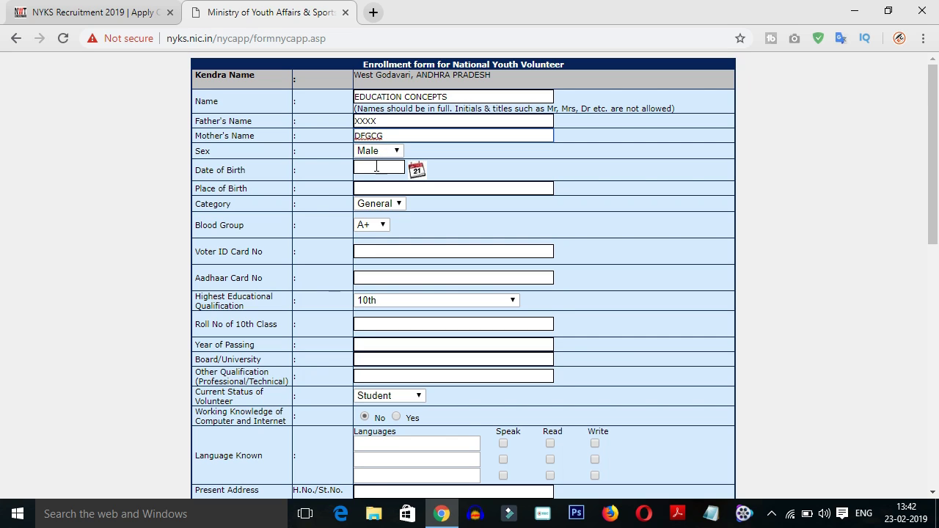
left_click(375, 166)
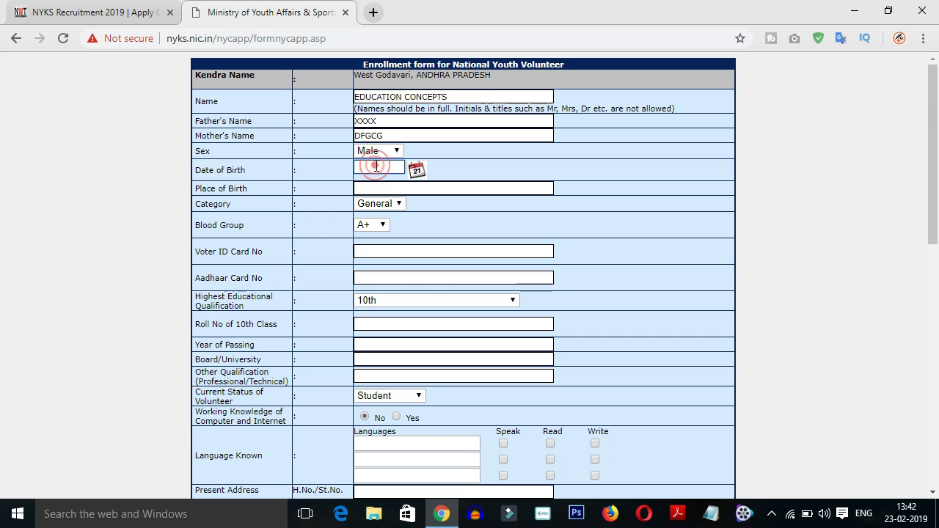
left_click(416, 169)
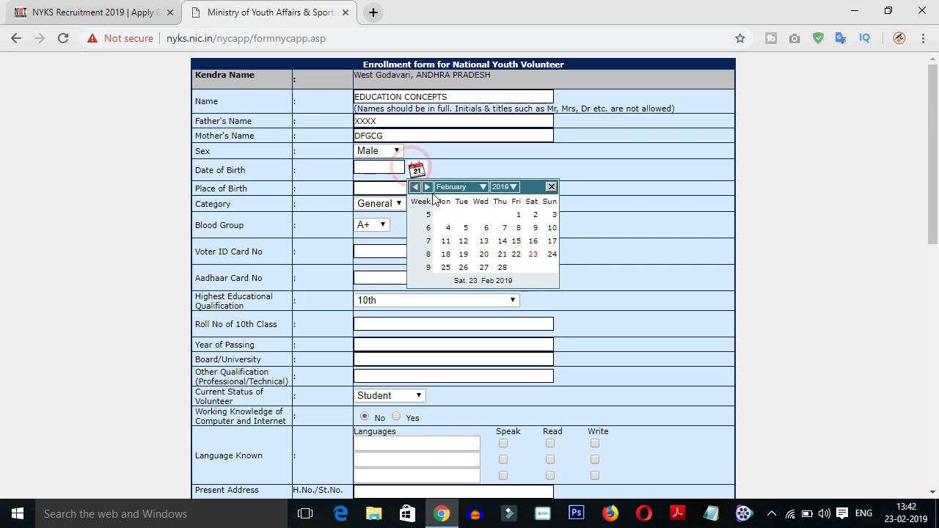
left_click(478, 225)
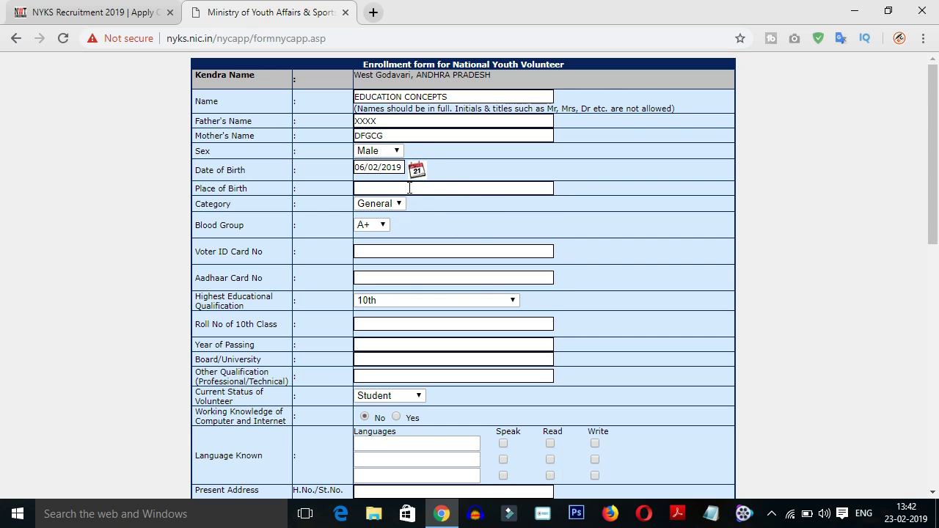
left_click(384, 187)
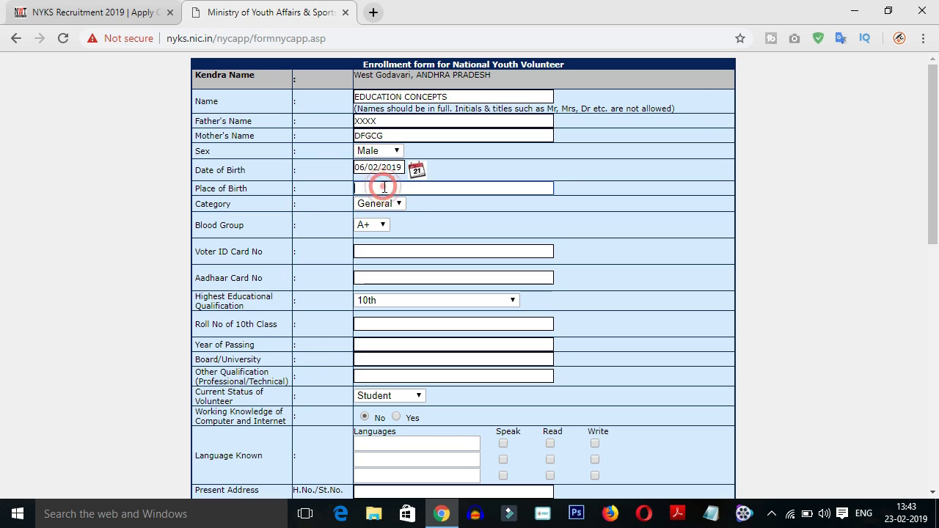
type("aghdhjgd")
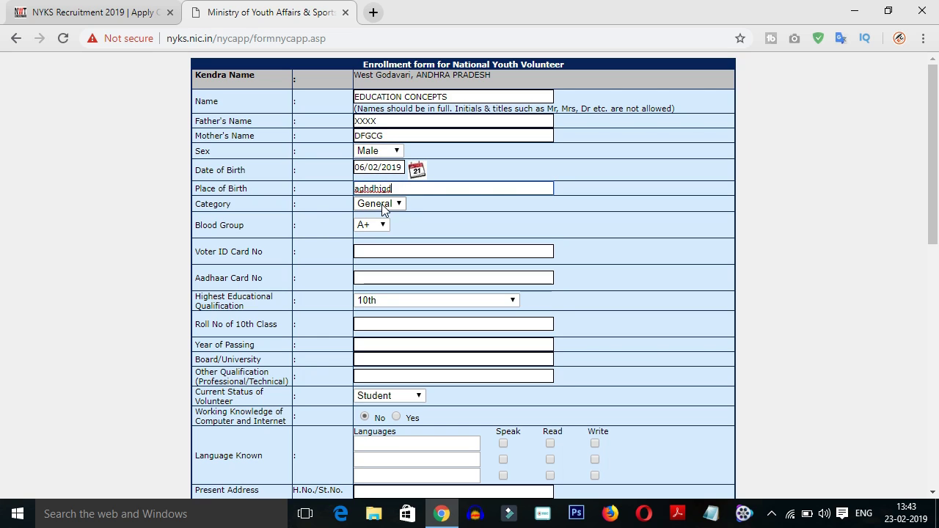
left_click(381, 203)
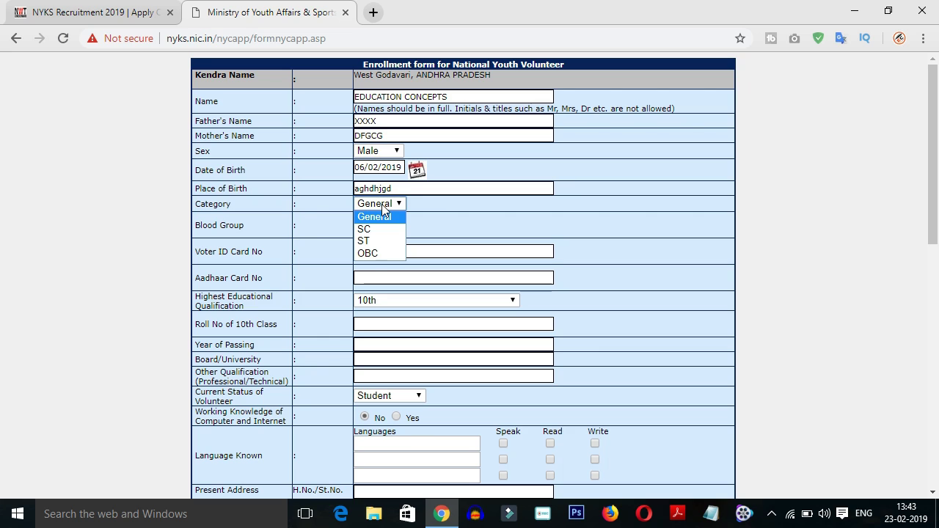
left_click(368, 253)
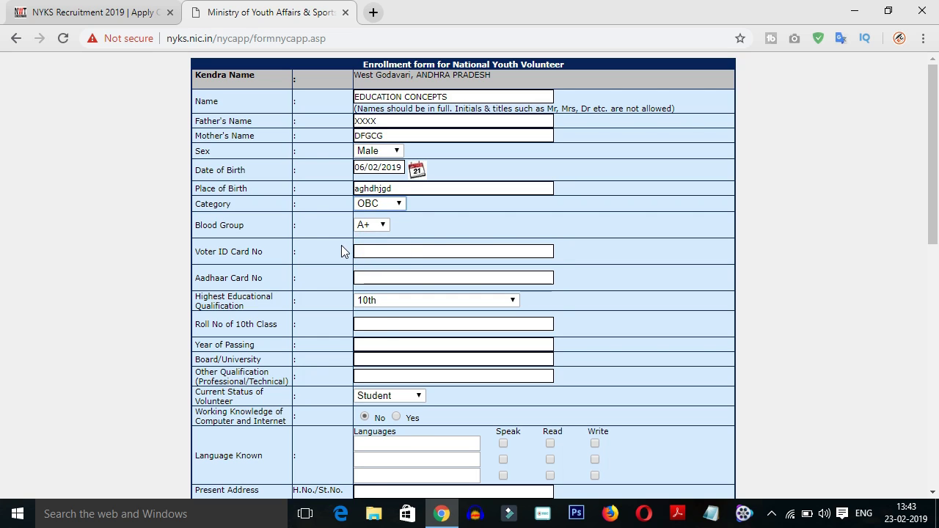
left_click(368, 225)
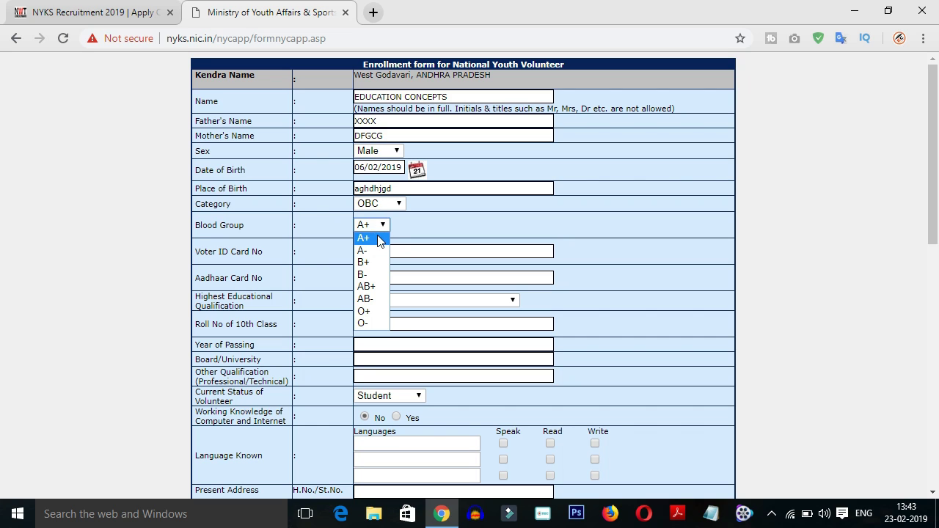
Set blood group to O+ and keep 10th as the highest qualification
left_click(364, 314)
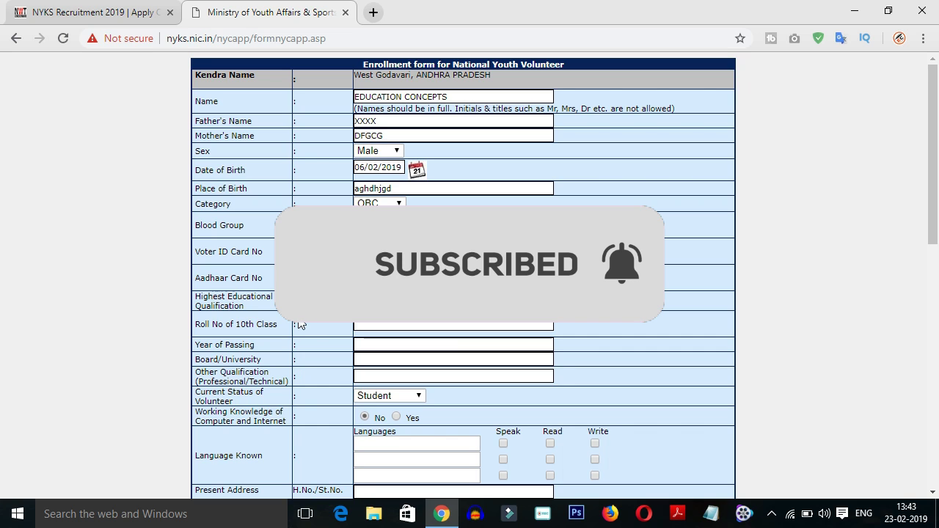
left_click(381, 301)
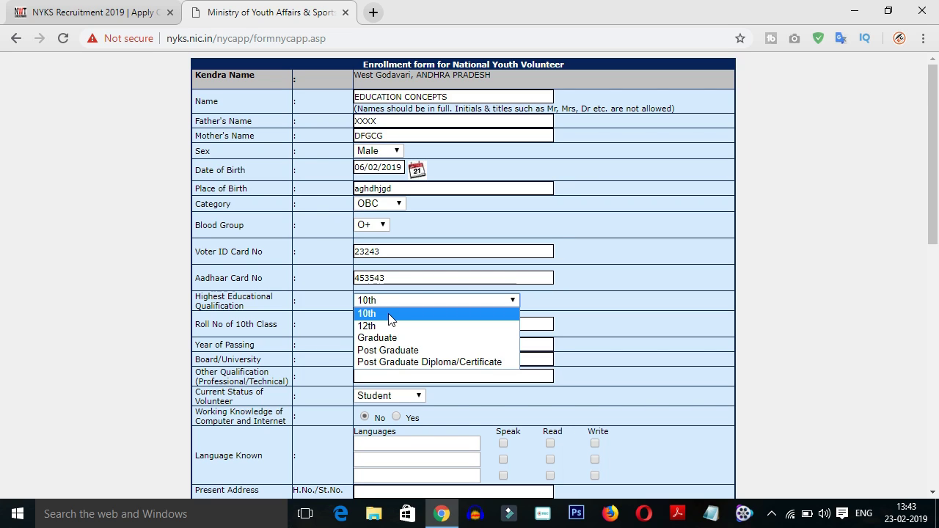
left_click(389, 314)
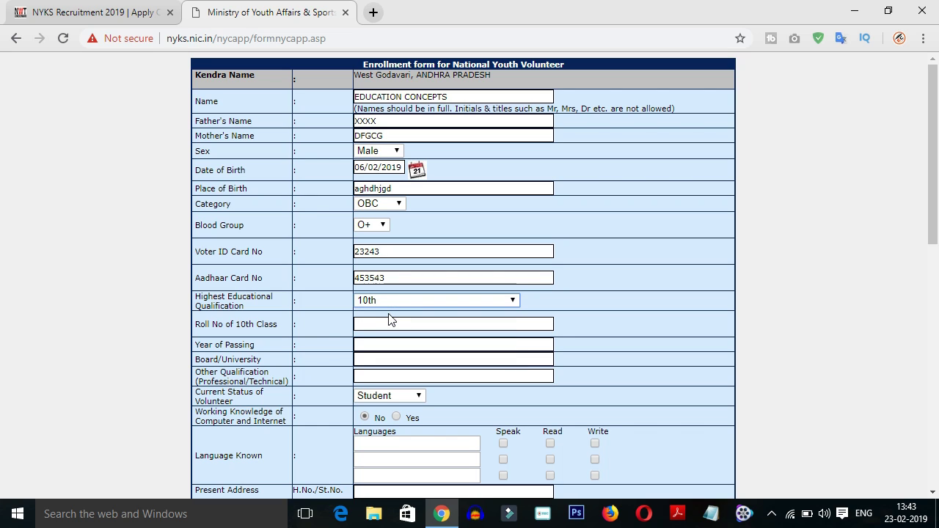
Enter the 10th-class roll number and year of passing 67
left_click(386, 324)
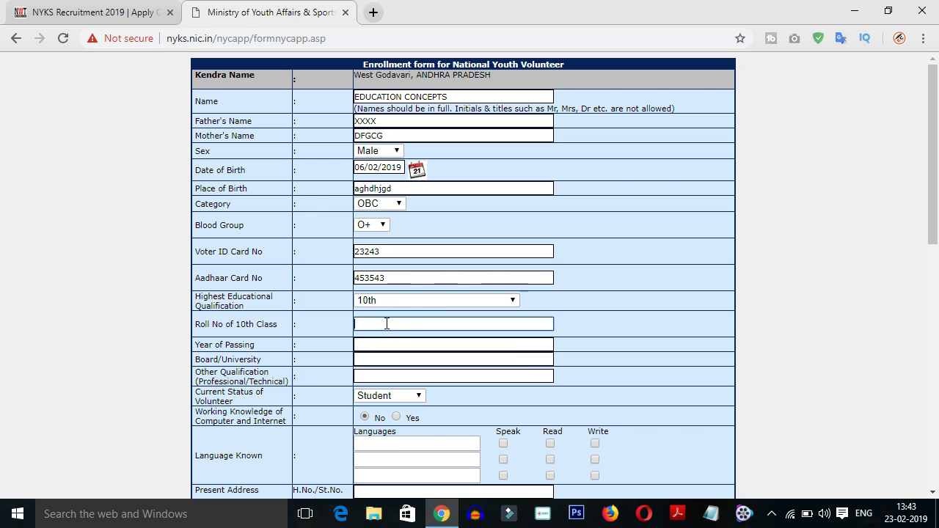
type("234647576")
left_click(377, 343)
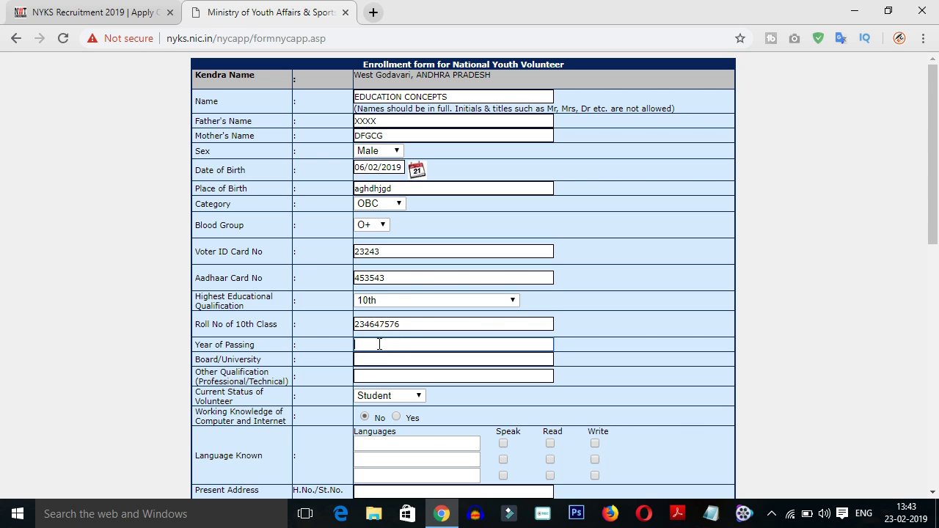
type("67")
left_click(360, 358)
left_click(361, 358)
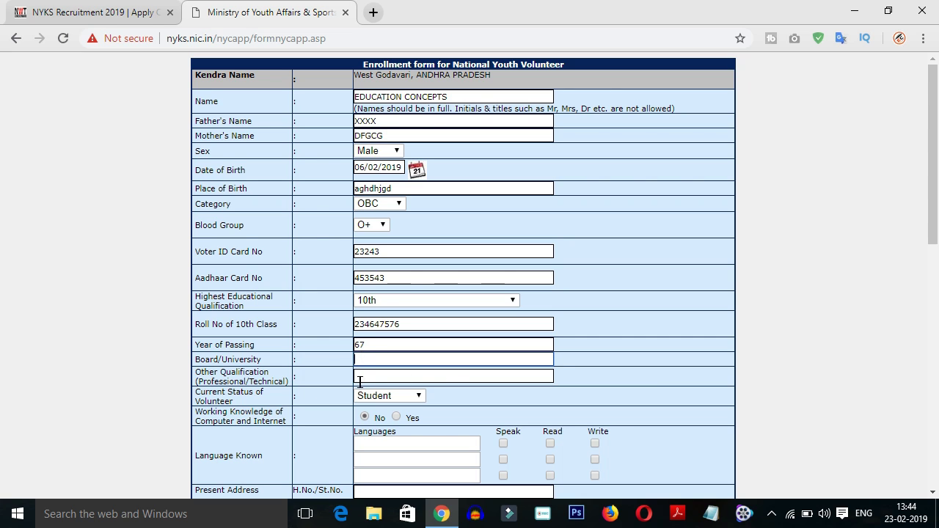
Enter 't' as other qualification and change current status to Unemployed
scroll(357, 386, "down", 1)
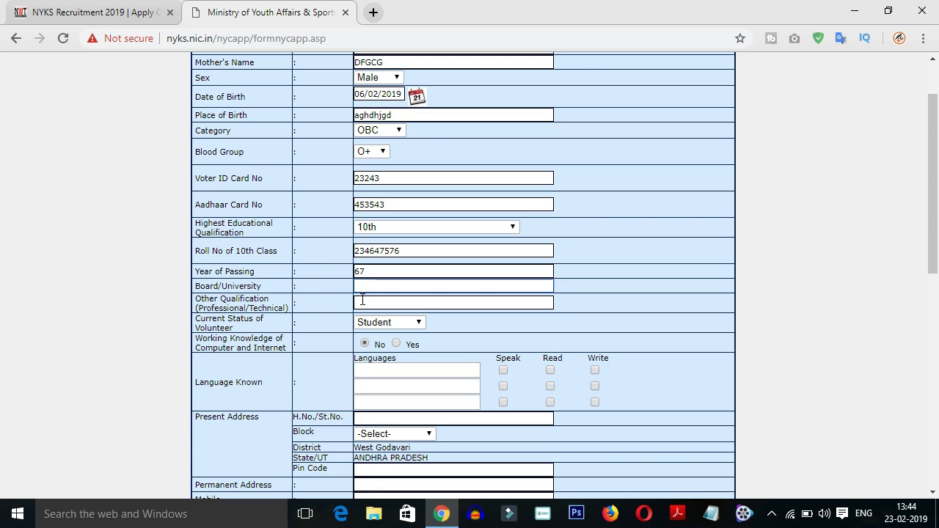
left_click(379, 300)
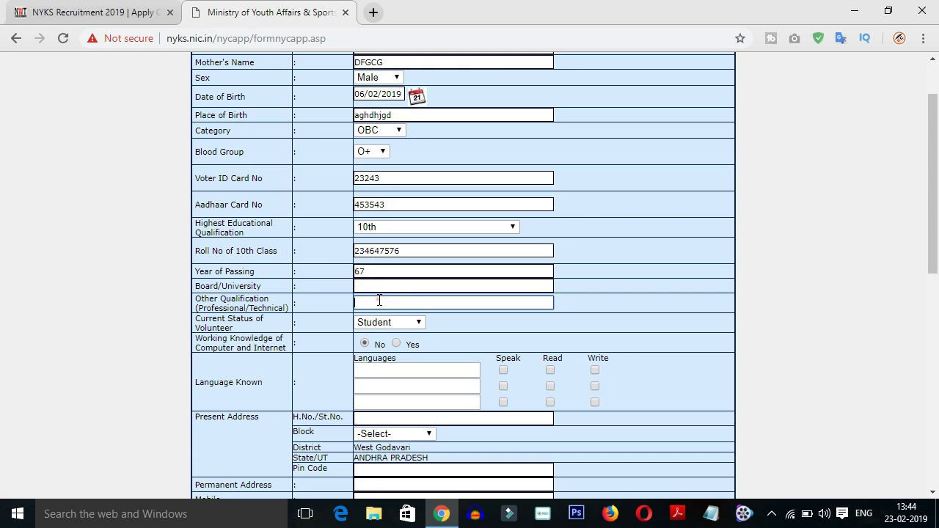
type("t")
left_click(380, 325)
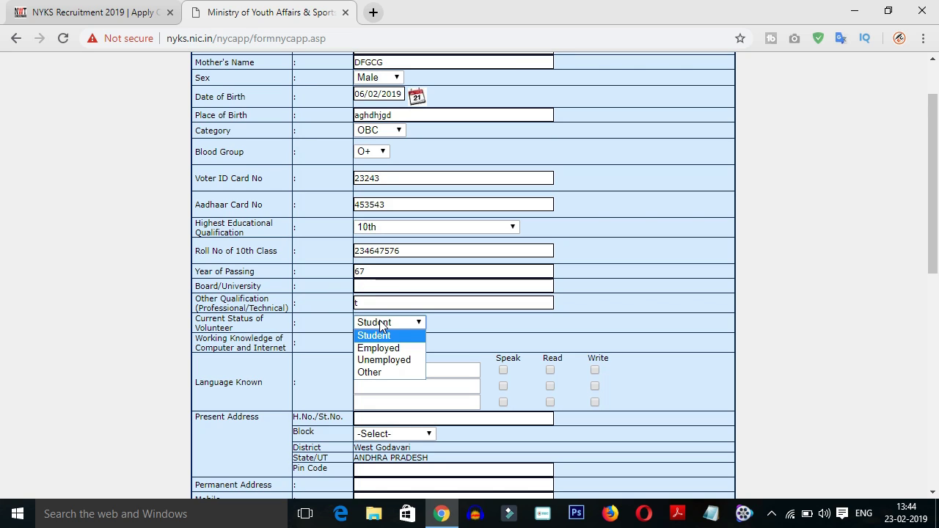
left_click(377, 359)
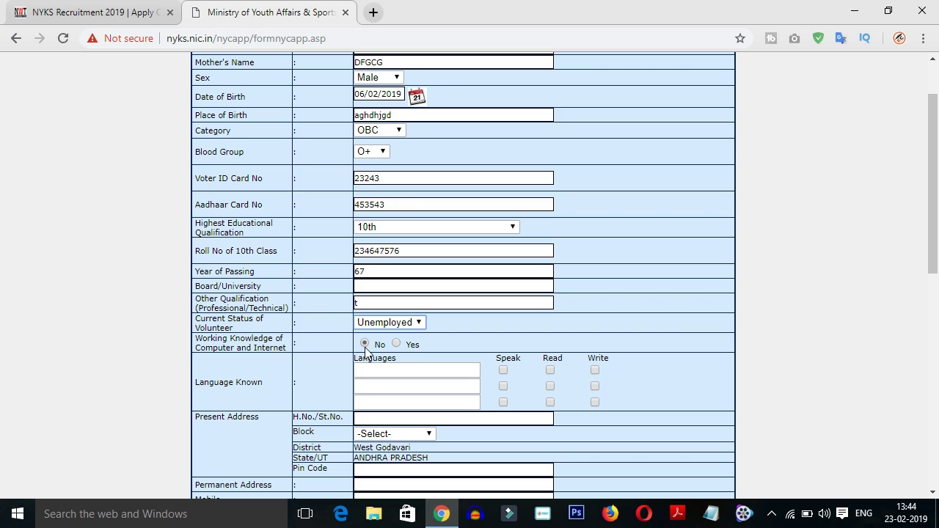
scroll(273, 363, "down", 1)
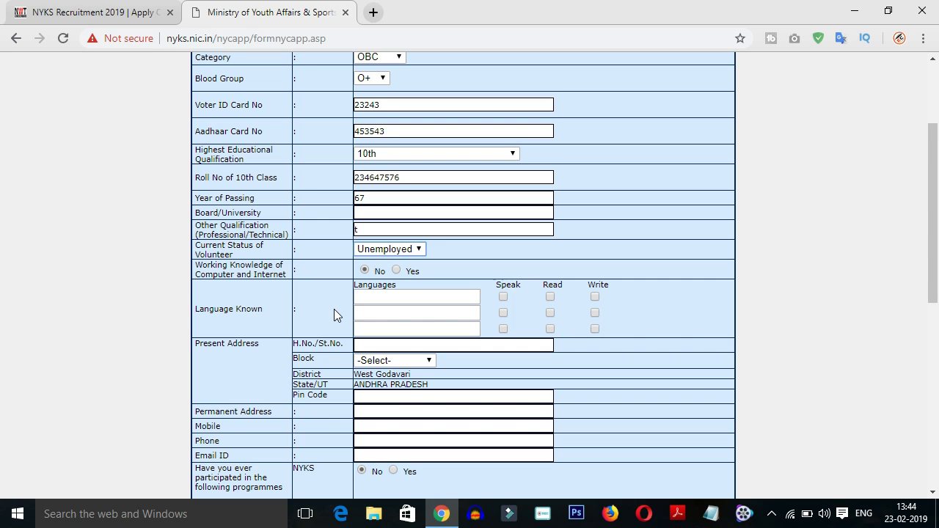
Enter telugu, english and hindhi as the three known languages
left_click(385, 297)
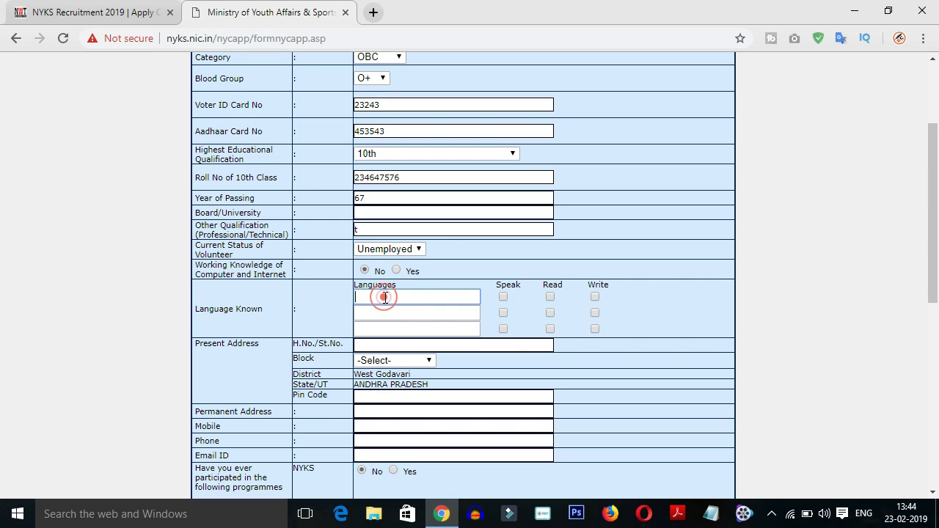
type("telugu")
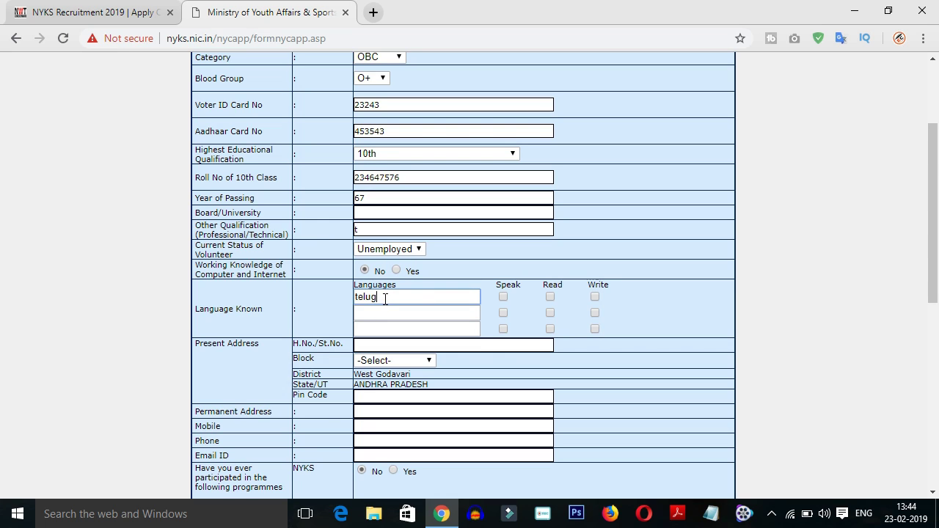
left_click(360, 311)
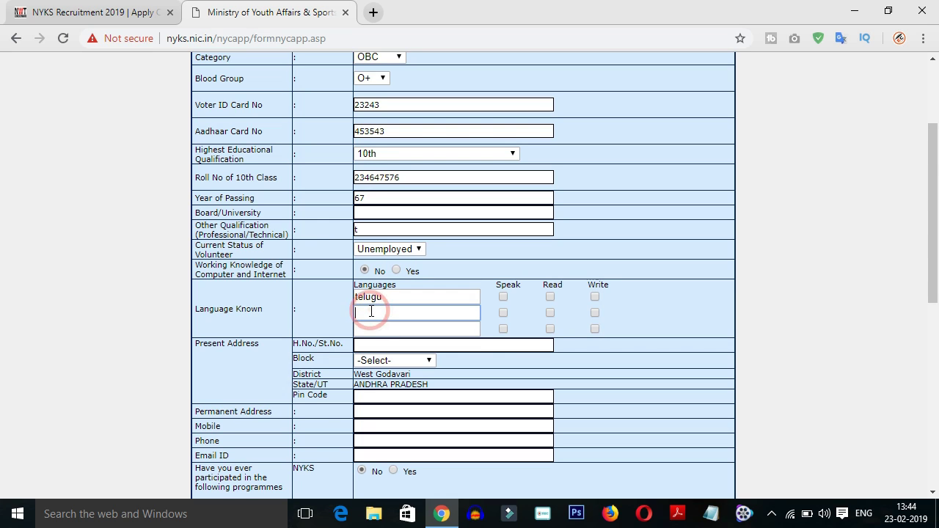
type("english")
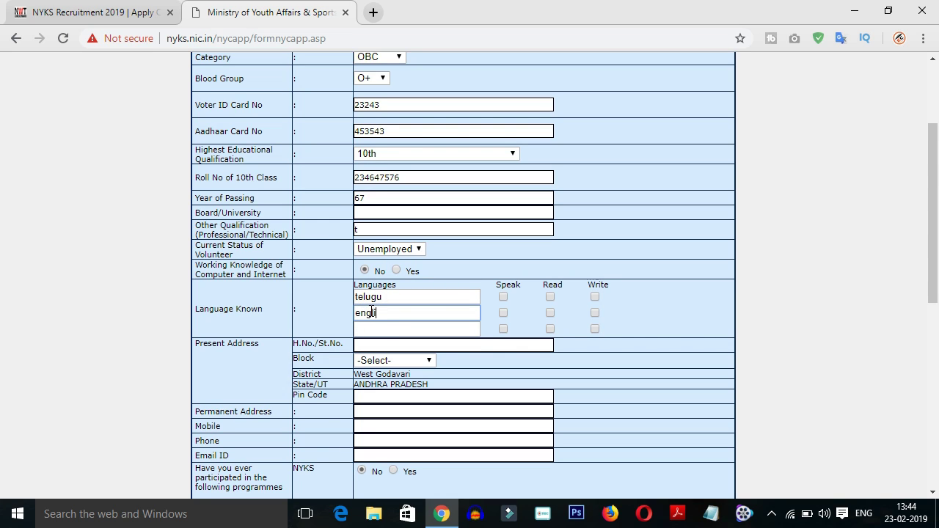
left_click(382, 328)
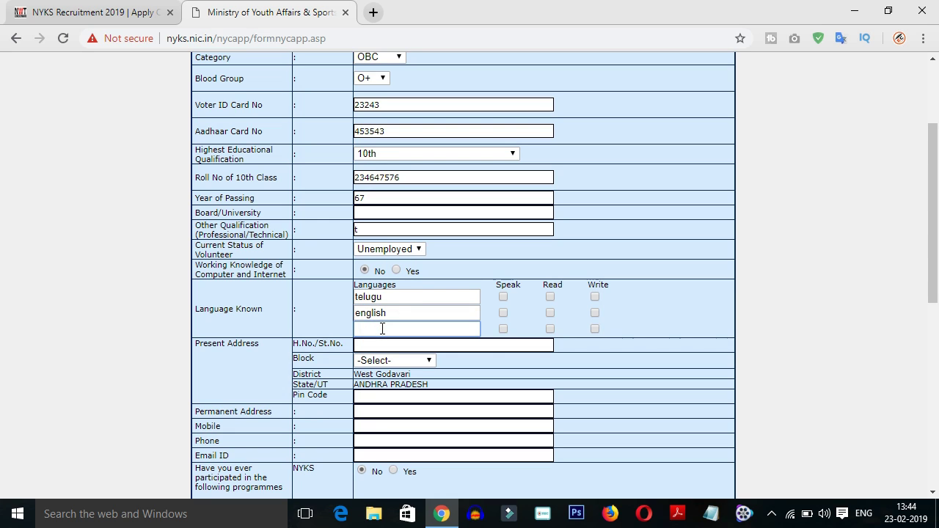
type("hindhi")
Tick speak and read for telugu, and speak, read and write for english
left_click(503, 296)
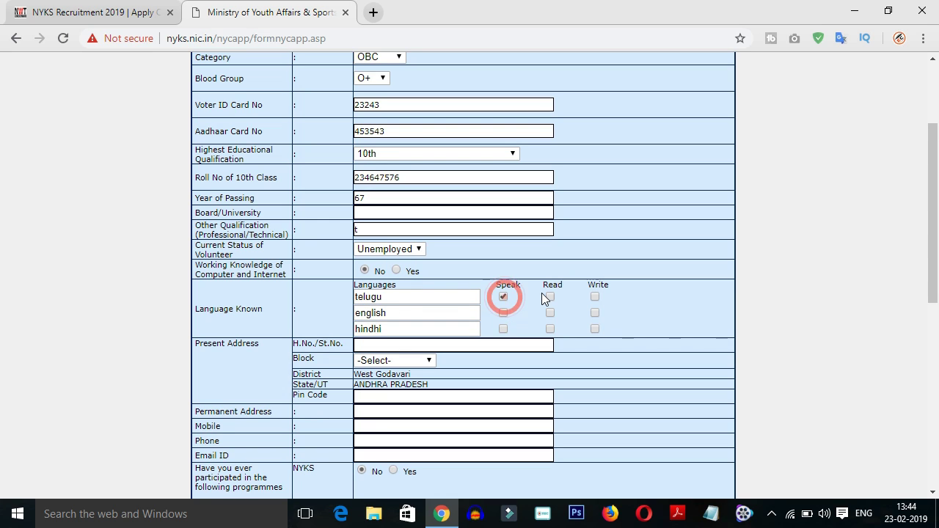
left_click(550, 296)
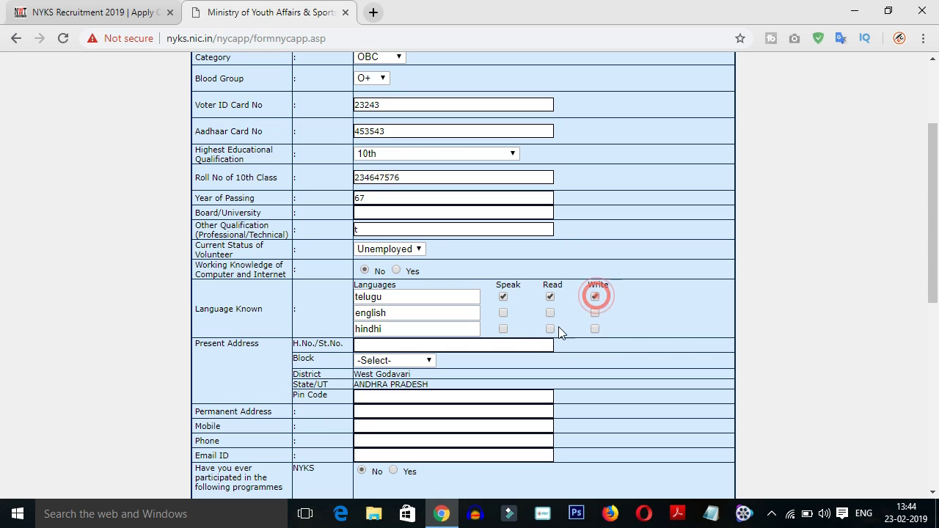
left_click(504, 312)
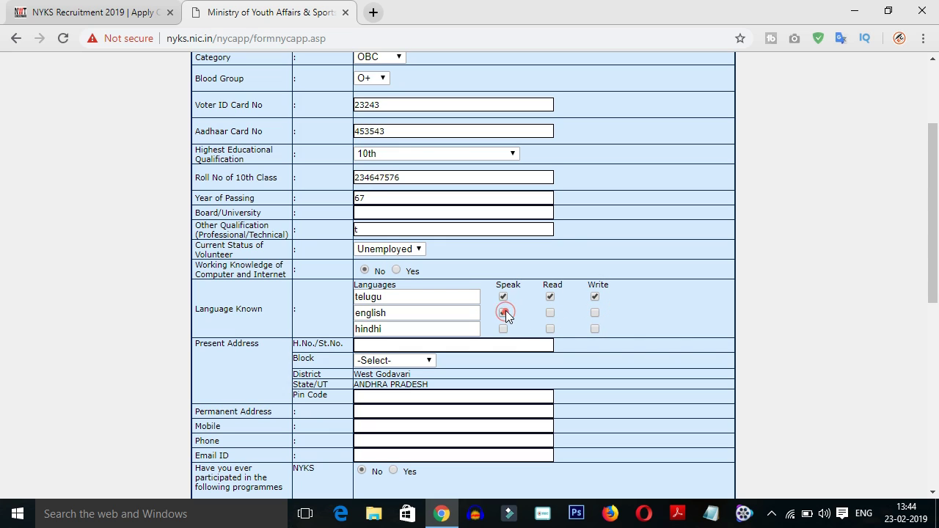
left_click(551, 313)
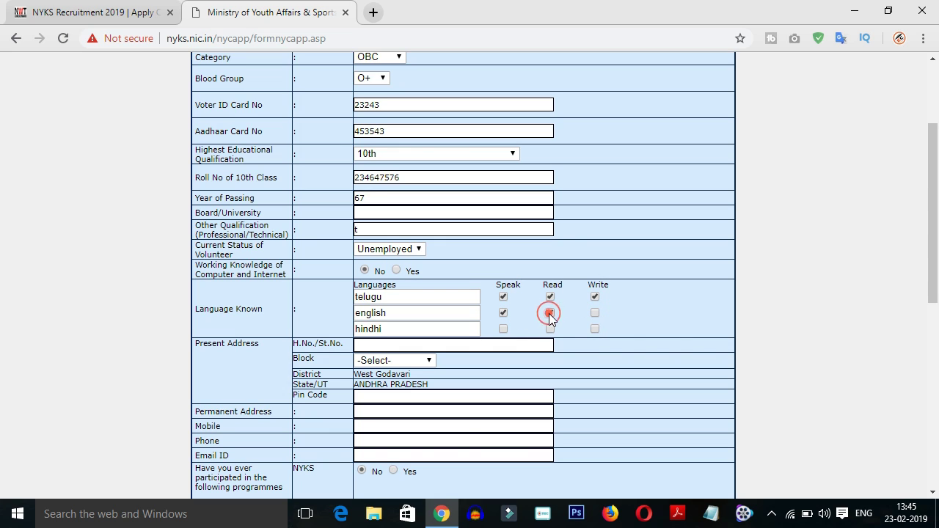
left_click(595, 313)
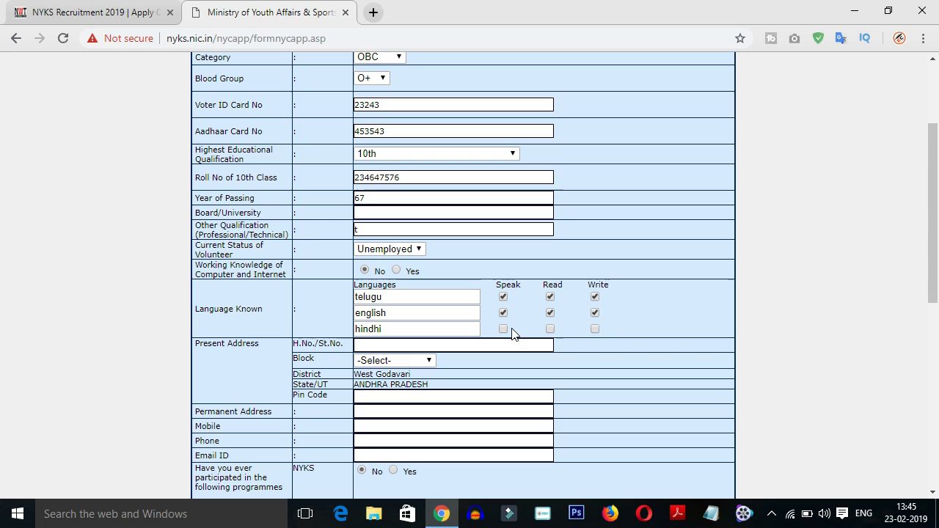
Tick hindhi as read and enter the present-address house number, leaving Block unselected
left_click(550, 330)
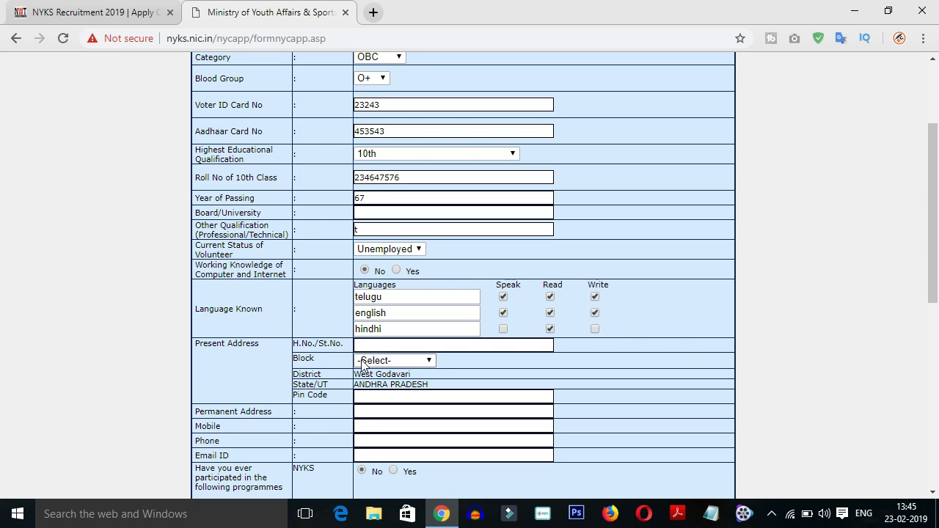
left_click(376, 345)
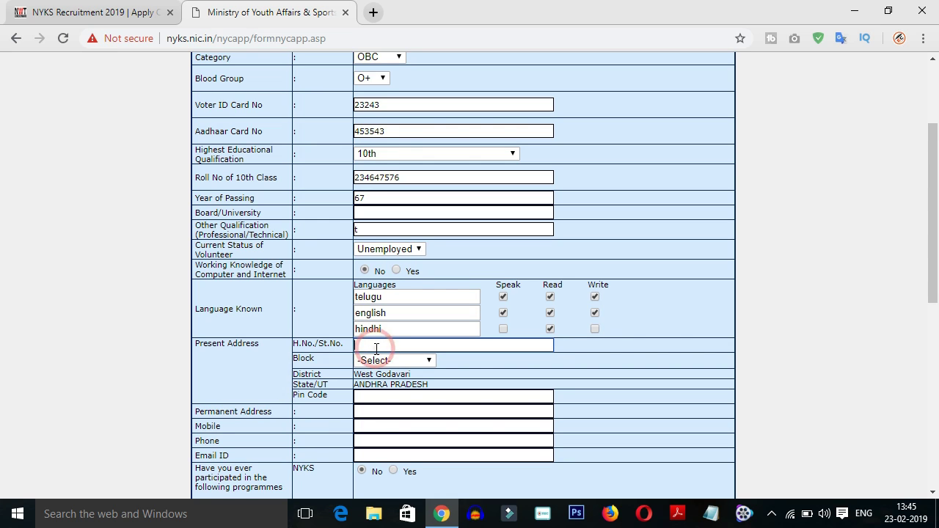
type("e")
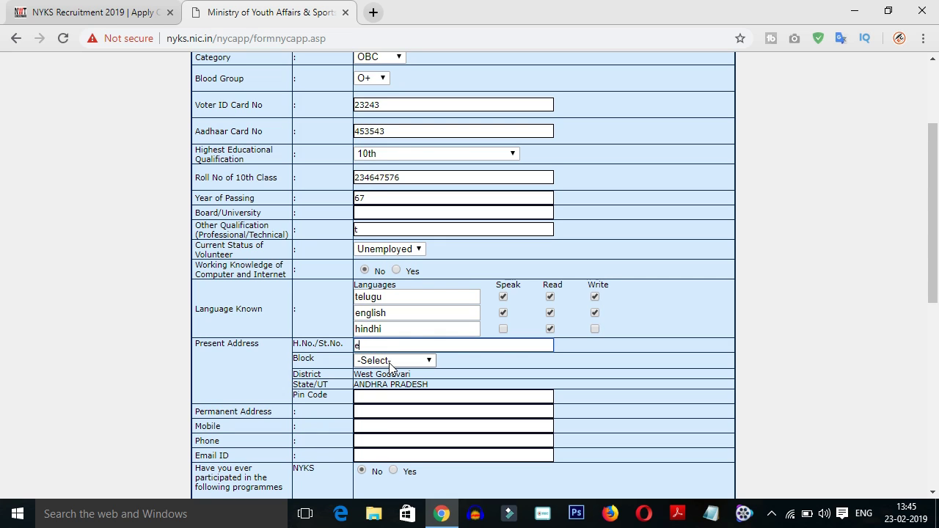
left_click(391, 364)
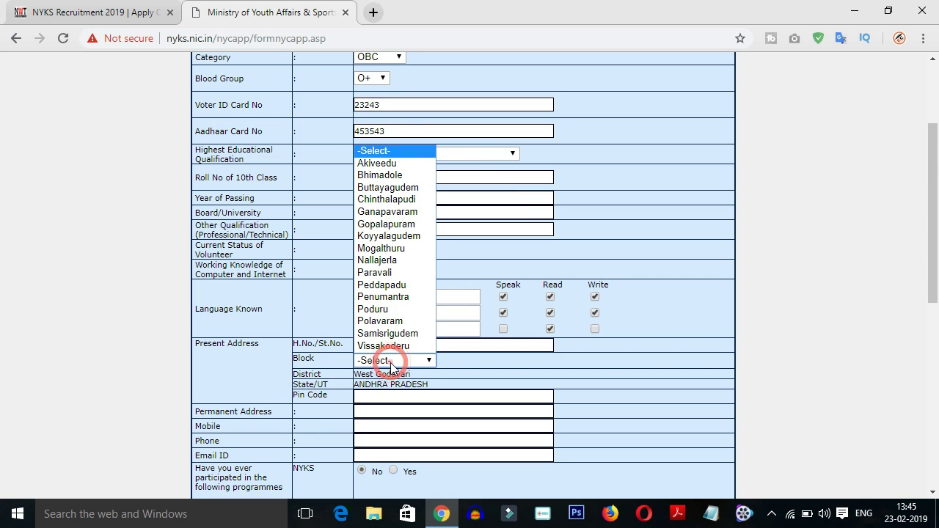
left_click(444, 361)
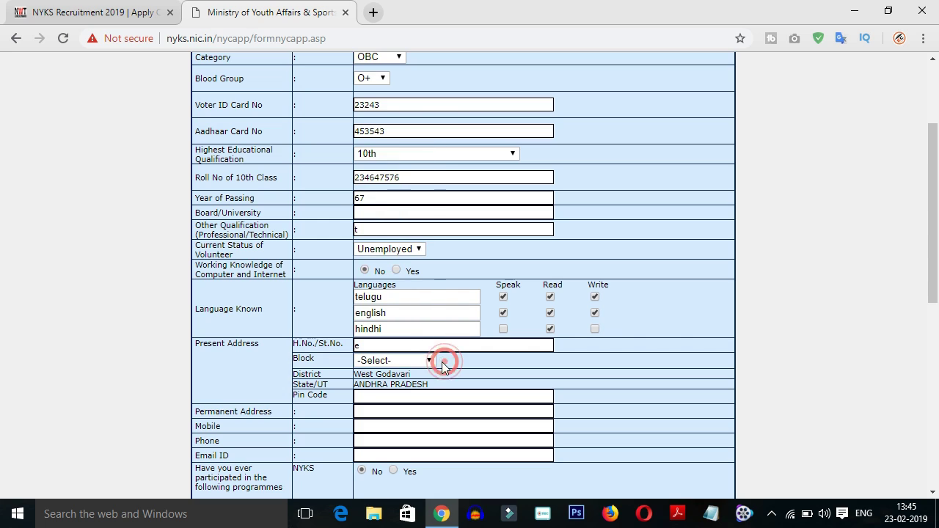
Enter the present-address pin code
left_click(369, 399)
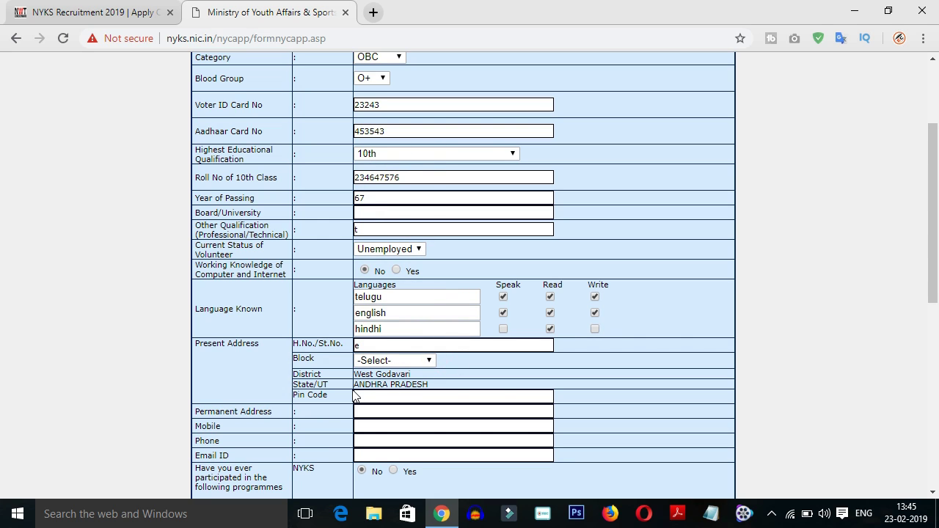
left_click(369, 398)
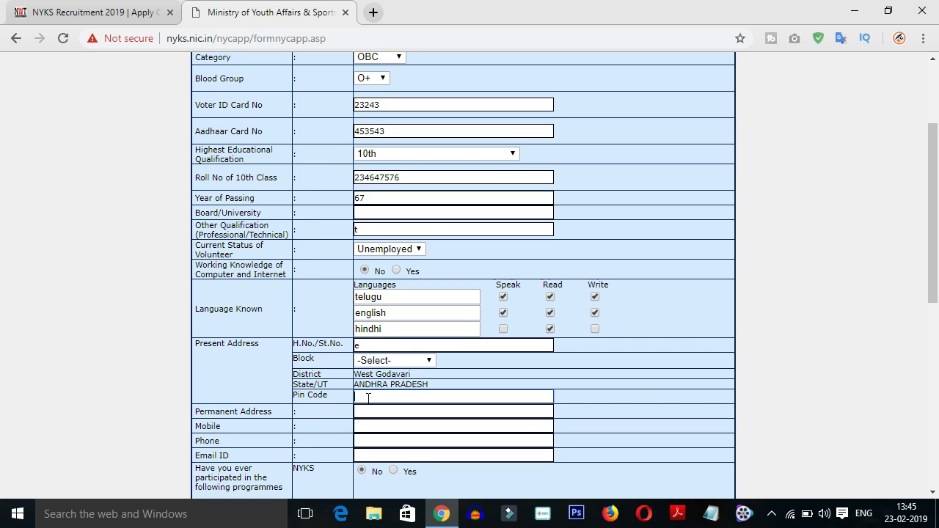
type("656562")
scroll(372, 405, "down", 1)
scroll(373, 406, "down", 1)
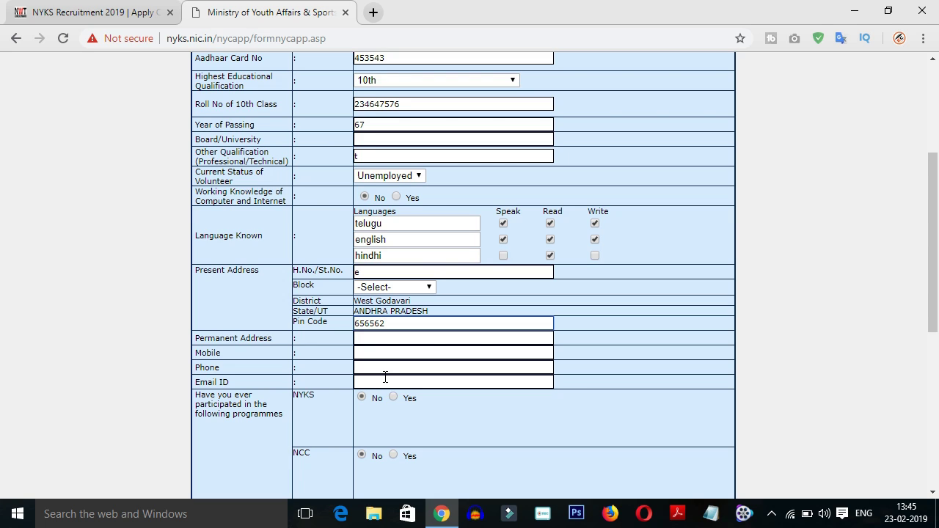
left_click(380, 381)
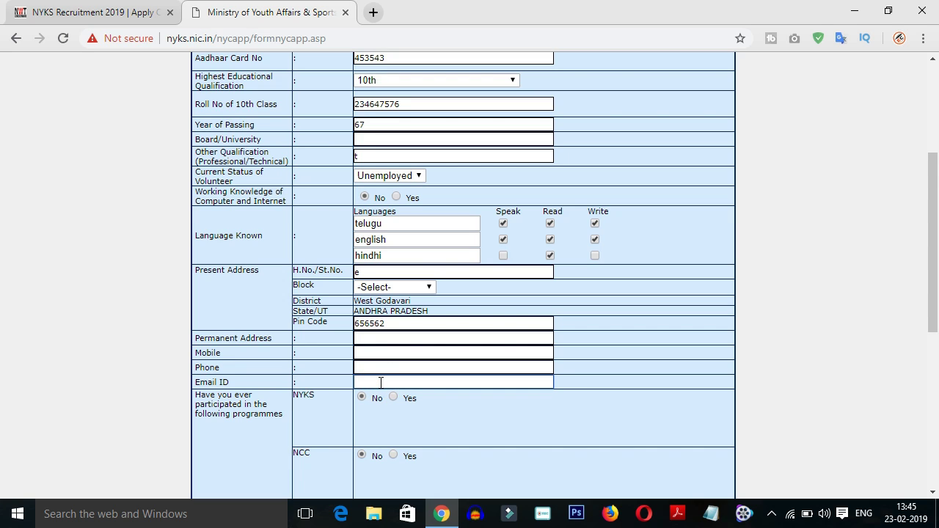
scroll(373, 383, "down", 1)
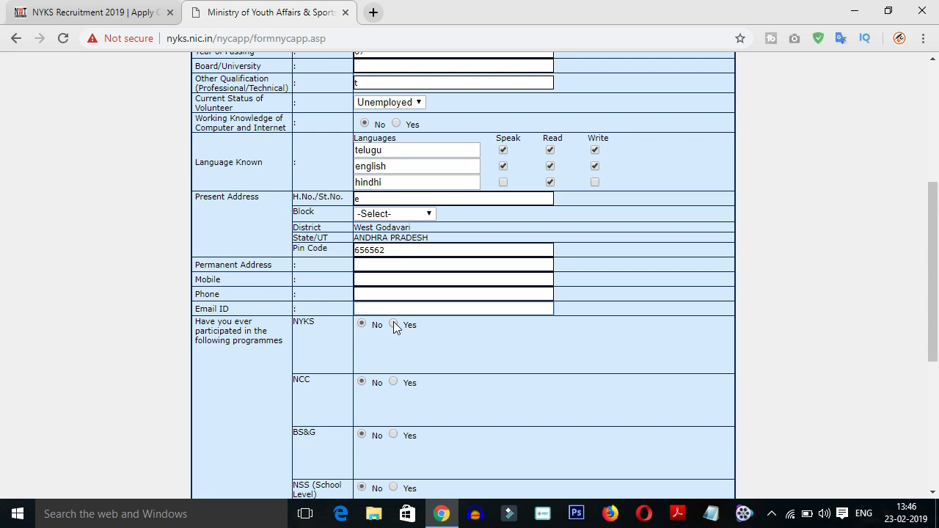
scroll(368, 380, "down", 1)
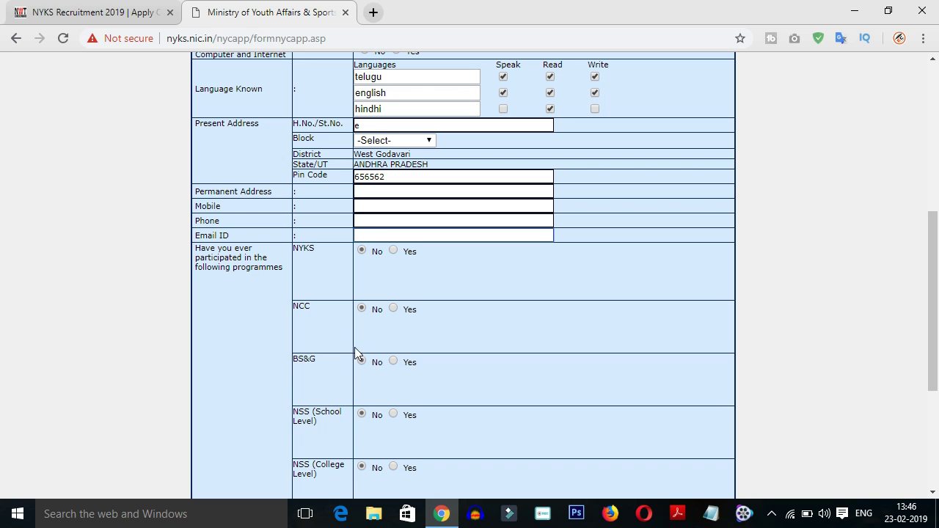
scroll(337, 377, "down", 2)
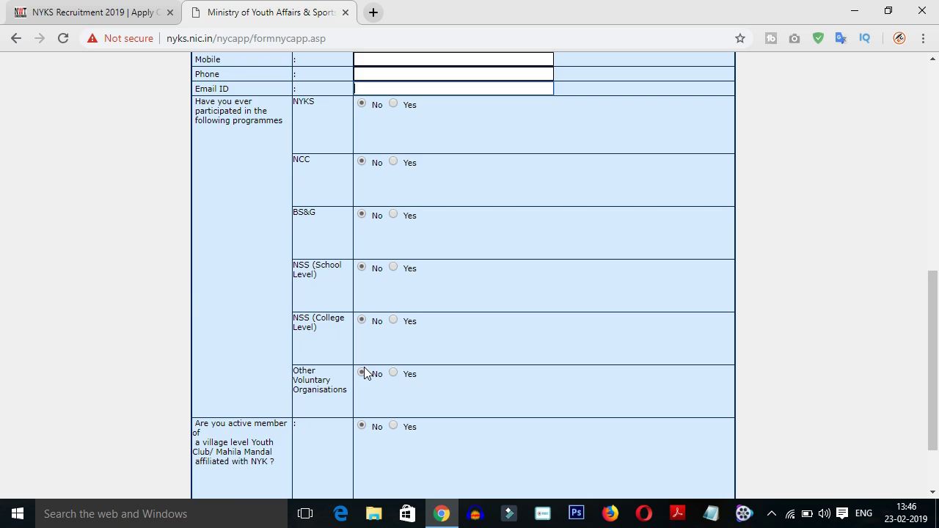
scroll(365, 372, "down", 2)
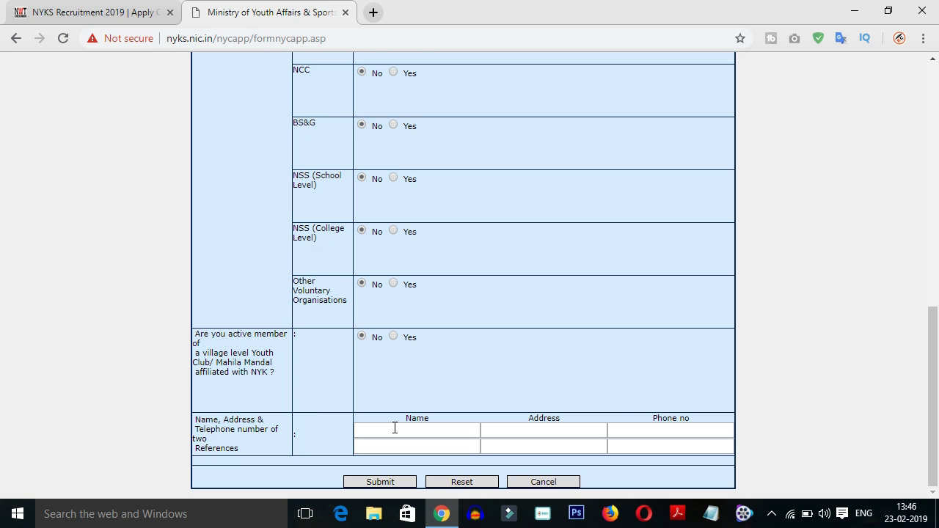
Submit the form, go back twice to the main menu, and open Print Submitted Form
left_click(375, 483)
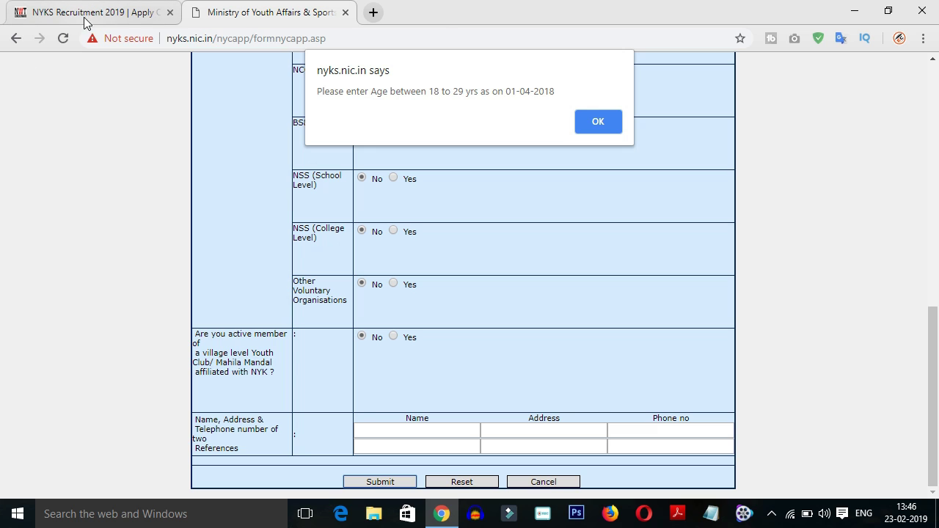
left_click(22, 36)
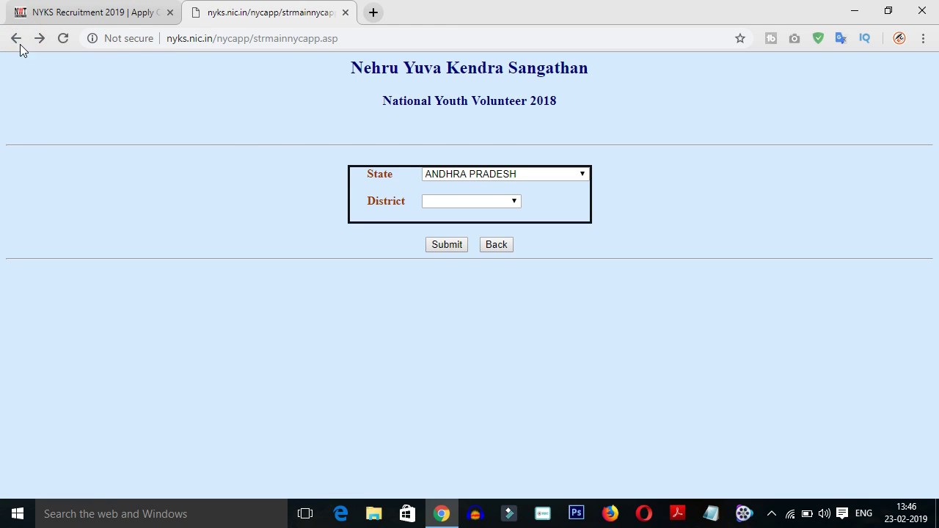
left_click(19, 41)
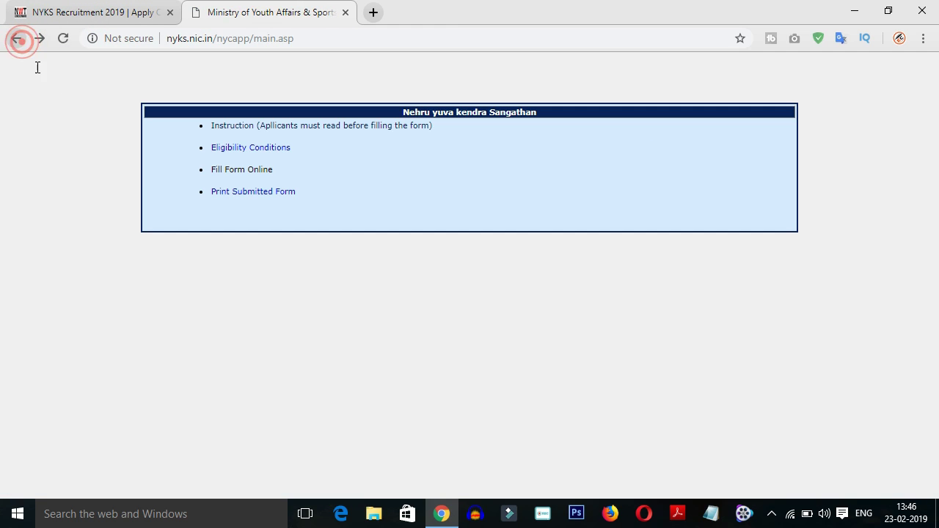
left_click(269, 194)
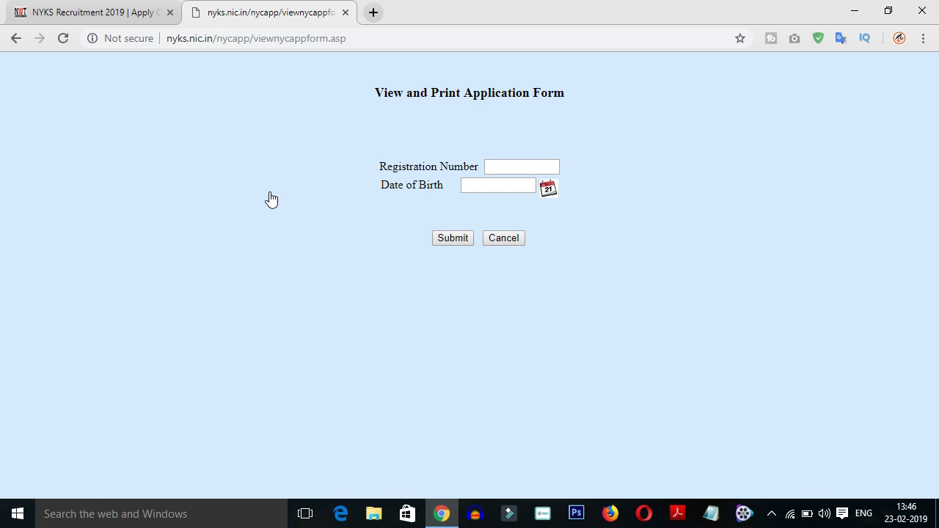
Leave the Registration Number field empty and switch to the NYKS Recruitment 2019 article tab
left_click(498, 170)
left_click(96, 13)
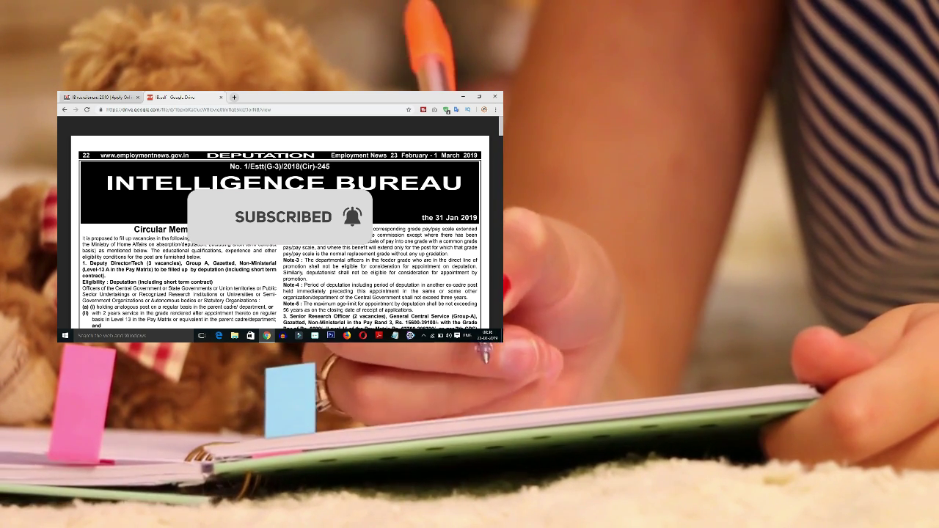
Scroll through the Intelligence Bureau circular PDF, then switch to the IB recruitment 2019 article
scroll(279, 220, "down", 2)
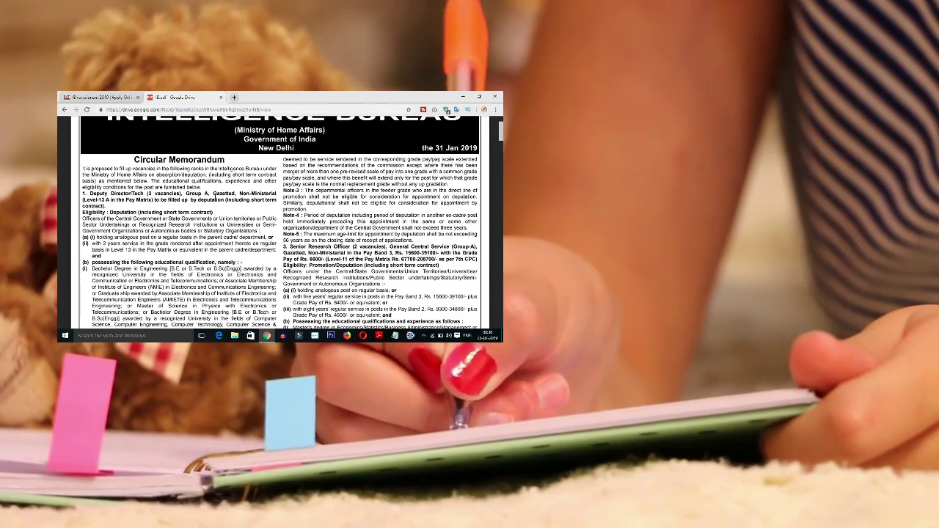
scroll(279, 220, "down", 1)
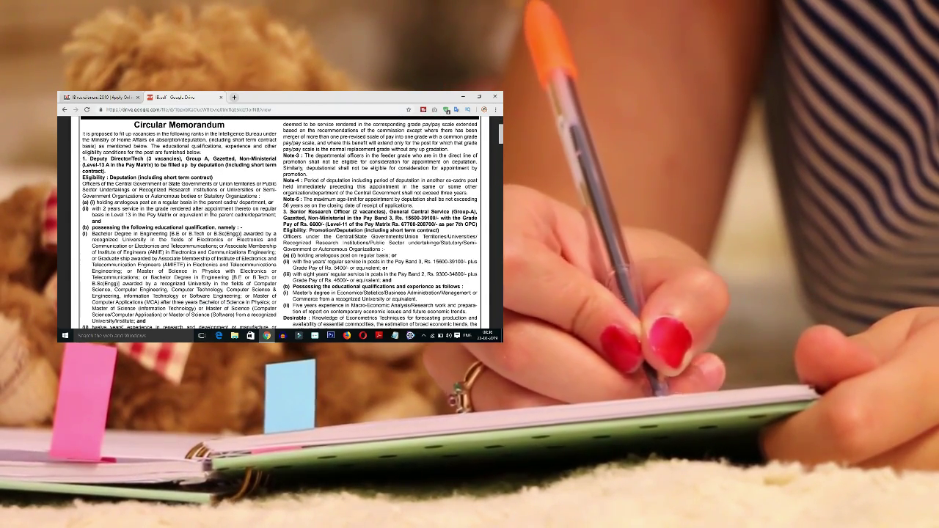
scroll(279, 220, "down", 2)
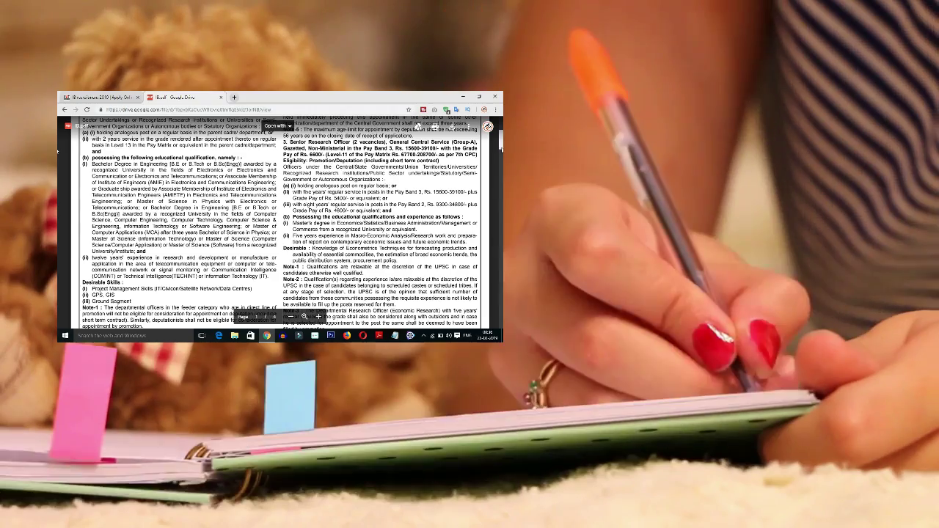
scroll(57, 150, "down", 10)
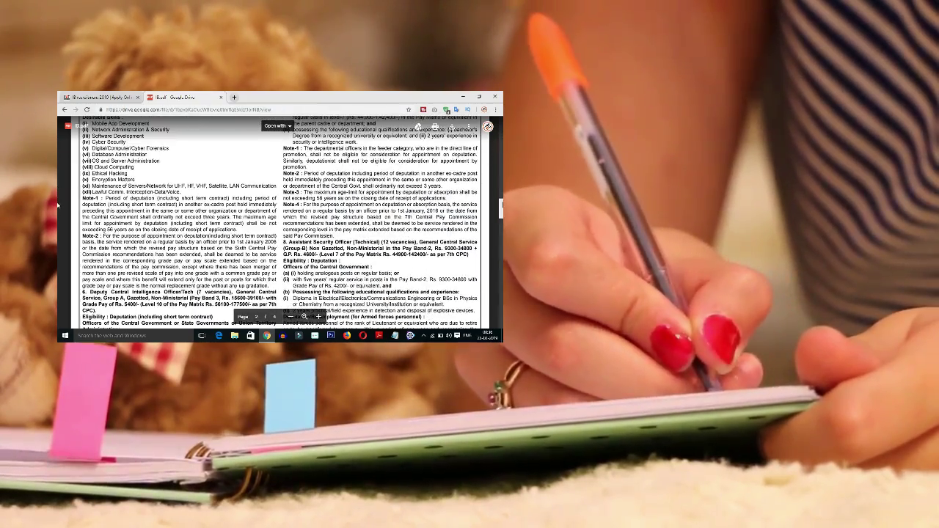
scroll(58, 205, "up", 8)
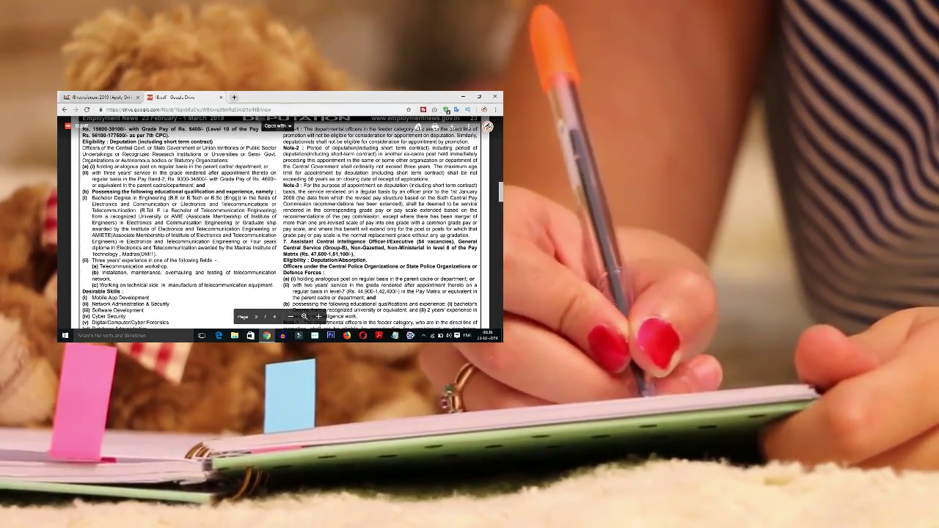
scroll(159, 171, "up", 4)
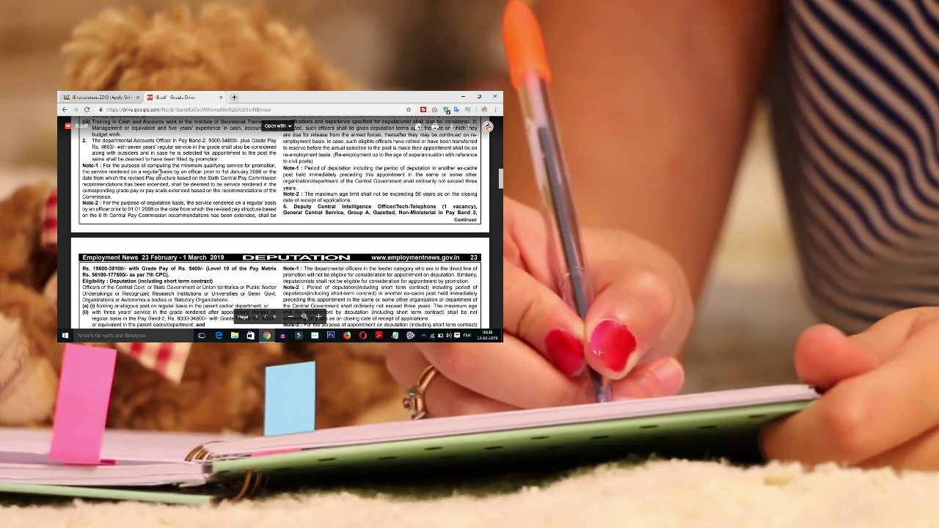
scroll(160, 171, "up", 10)
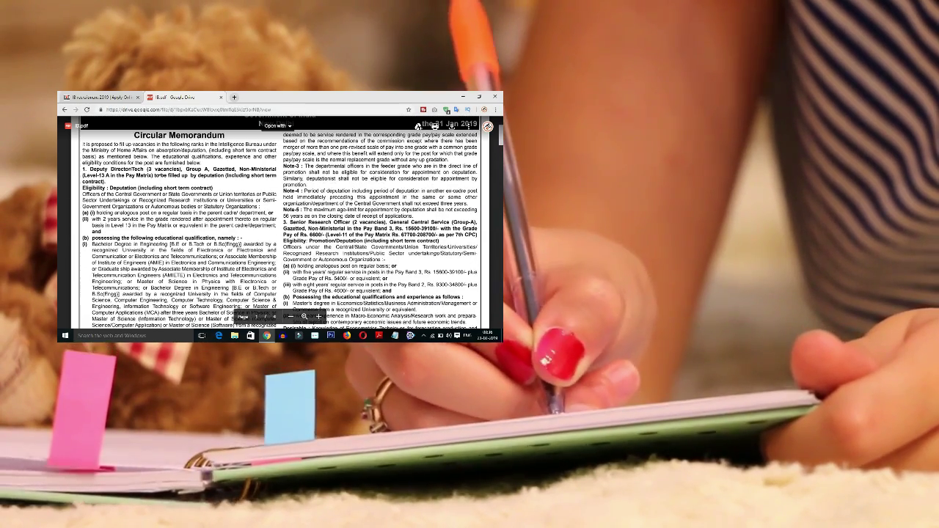
scroll(279, 220, "up", 4)
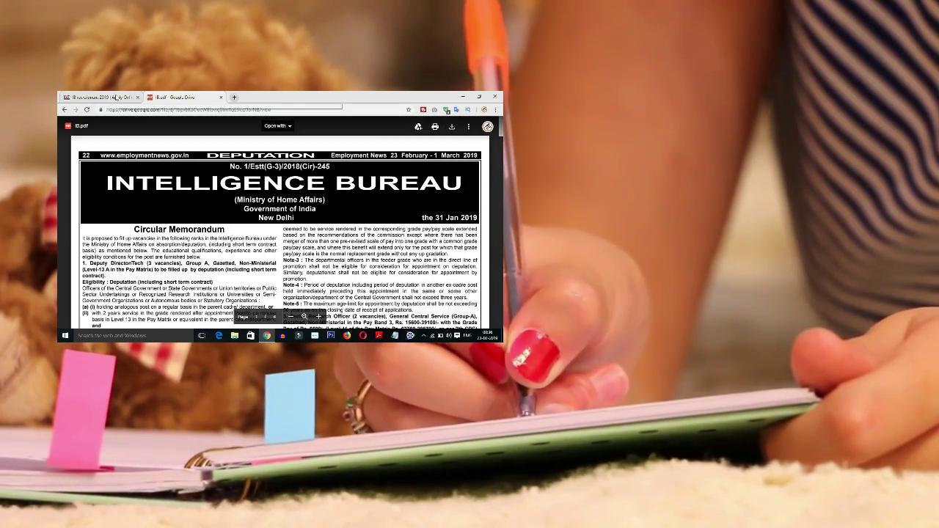
left_click(113, 97)
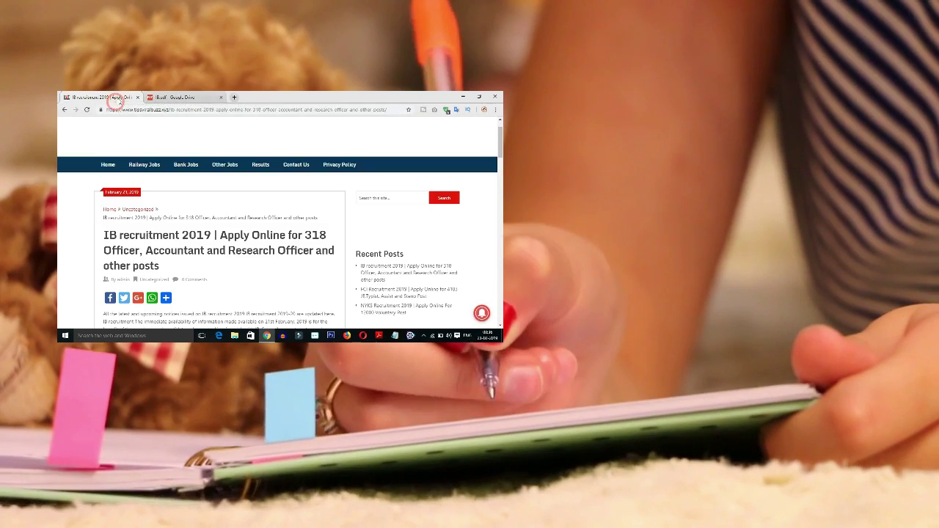